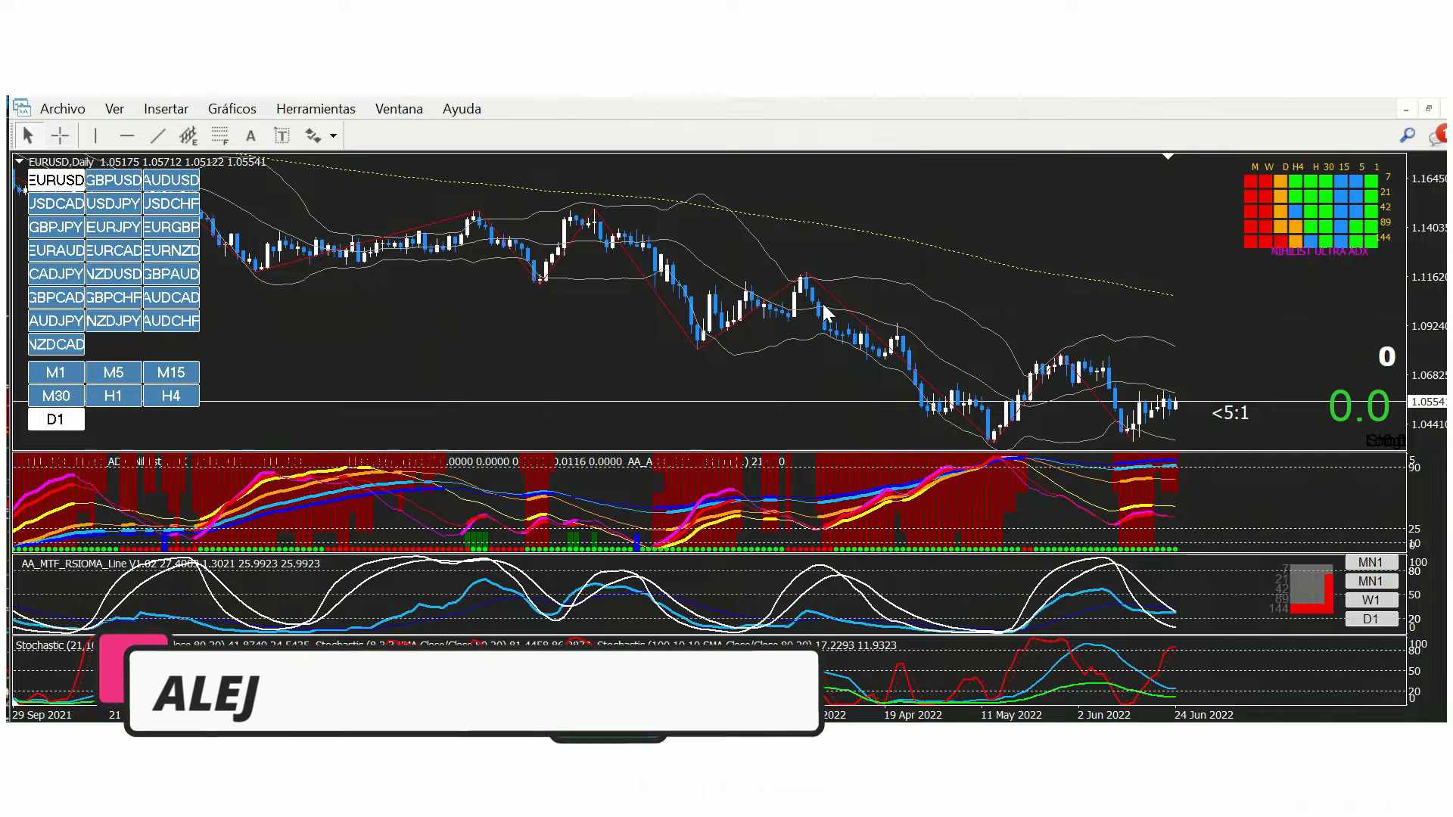
Step: Draw trendlines on the EURUSD daily chart across the RSIOMA peaks and the matching late-March to early-June price highs
left_click(160, 140)
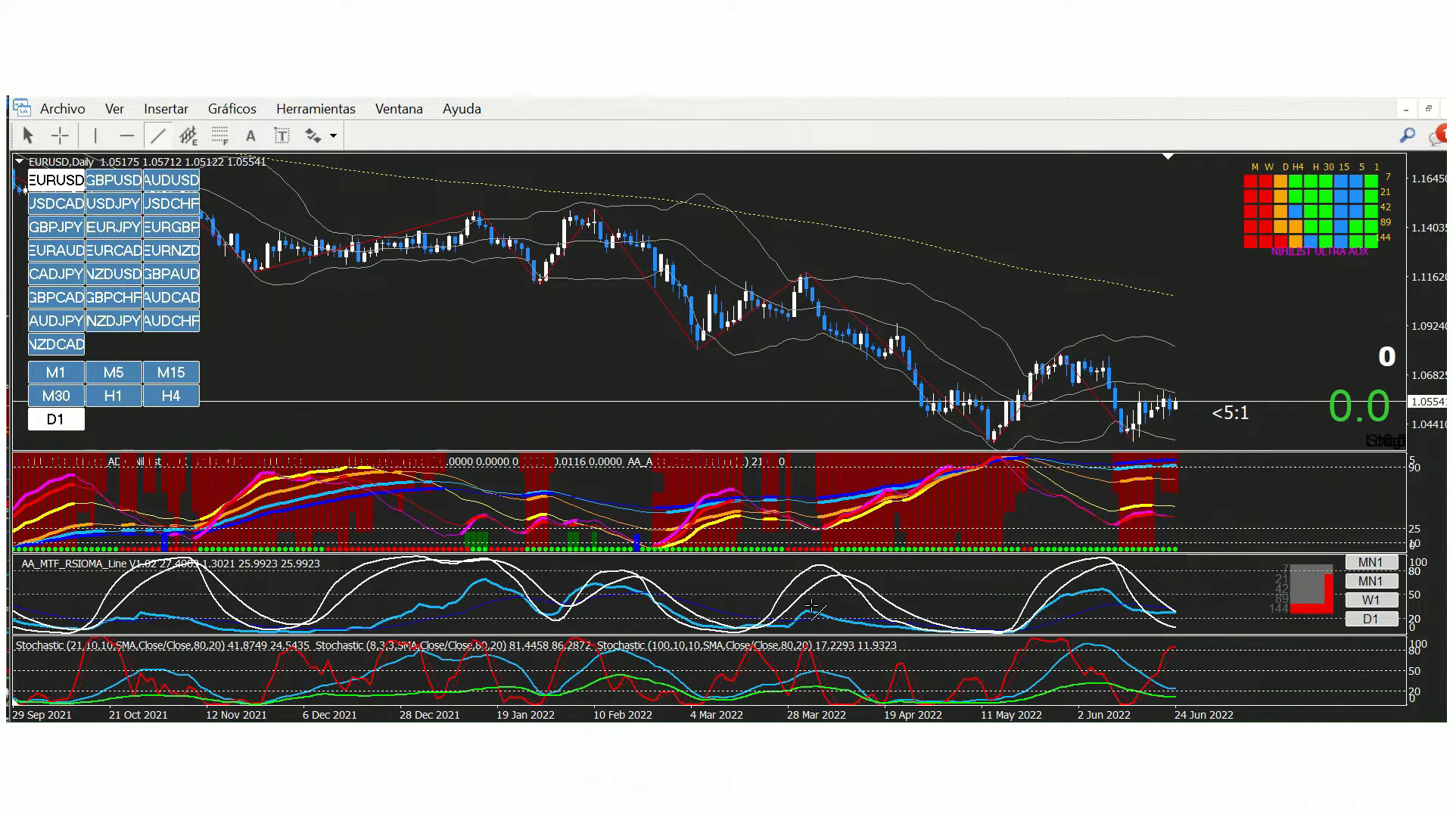
mouse_move(800, 605)
left_mouse_down()
mouse_move(1128, 588)
mouse_move(1110, 590)
left_mouse_up()
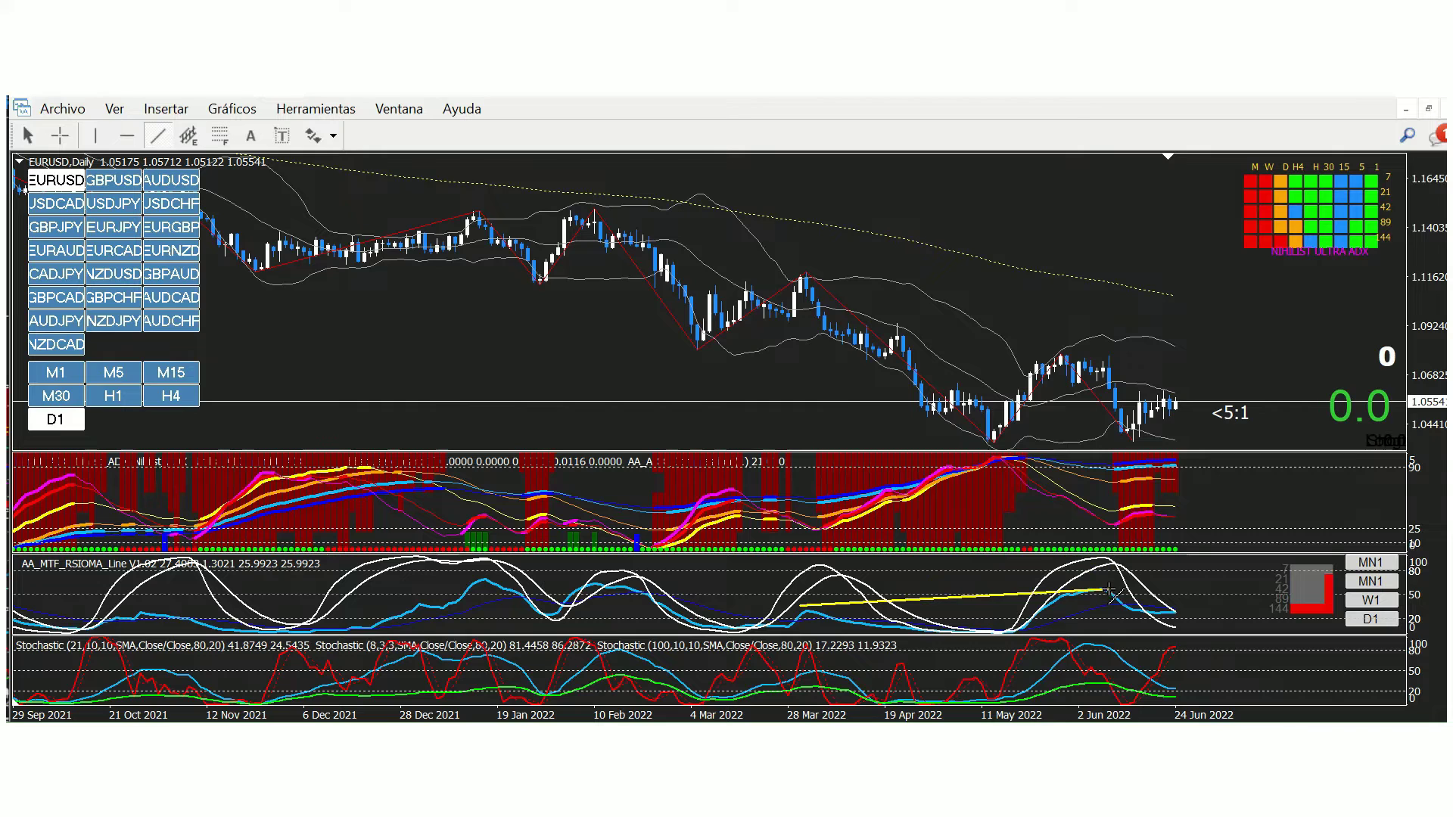
left_click(157, 136)
mouse_move(806, 271)
left_mouse_down()
mouse_move(1037, 300)
mouse_move(1079, 360)
left_mouse_up()
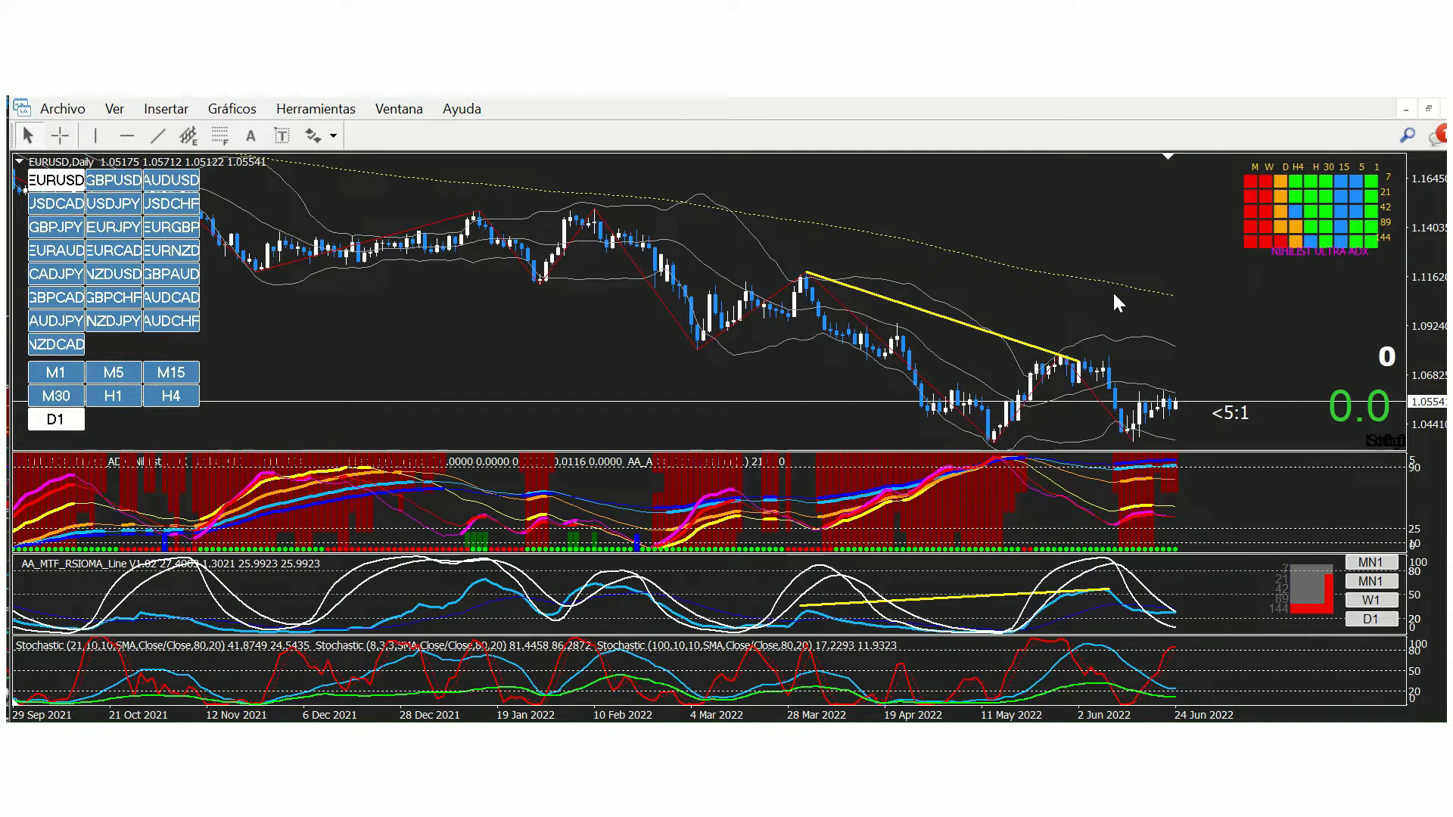
Step: Delete both trendlines from the EURUSD daily chart's price area and RSIOMA indicator
right_click(974, 328)
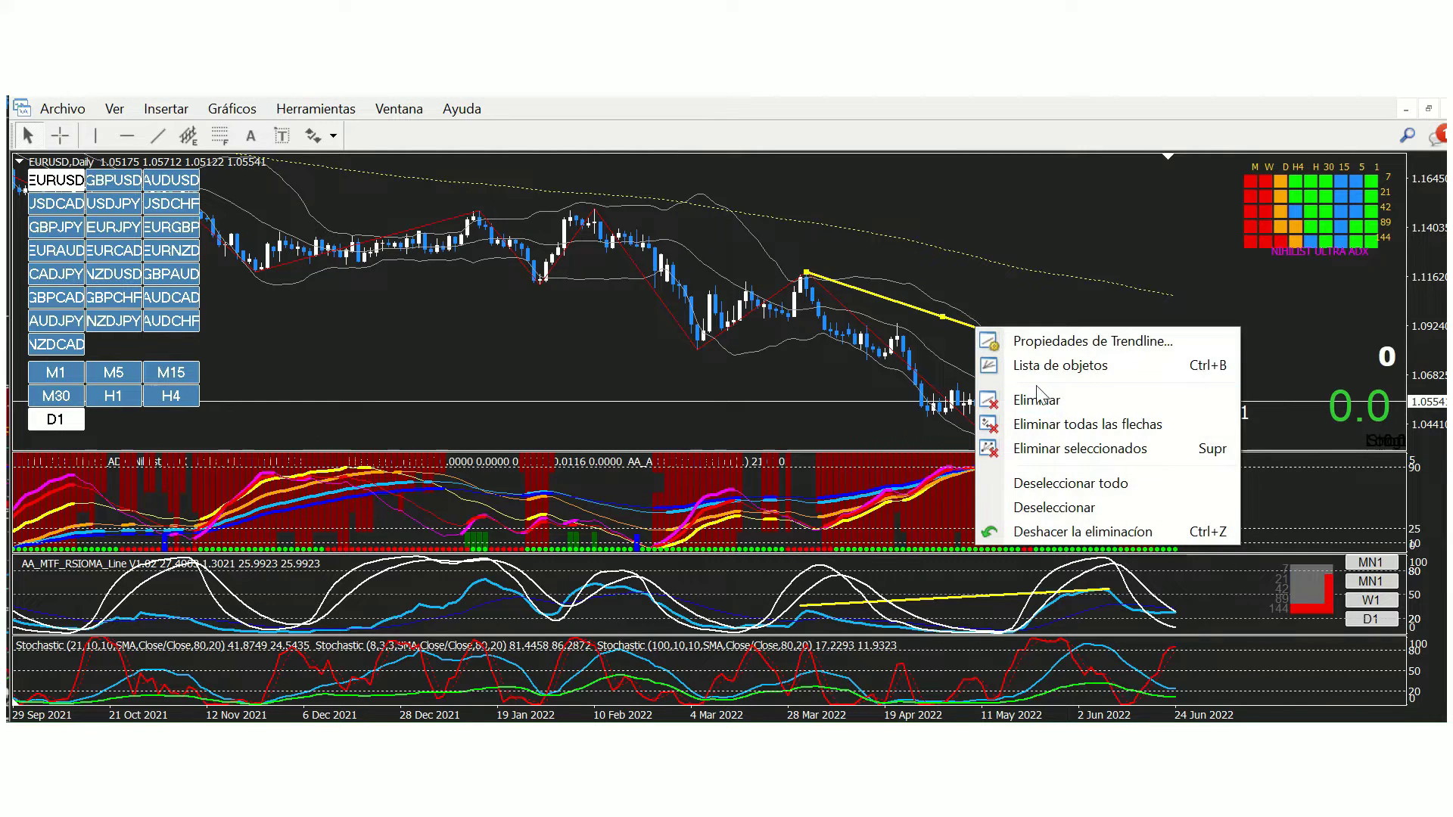
left_click(1006, 395)
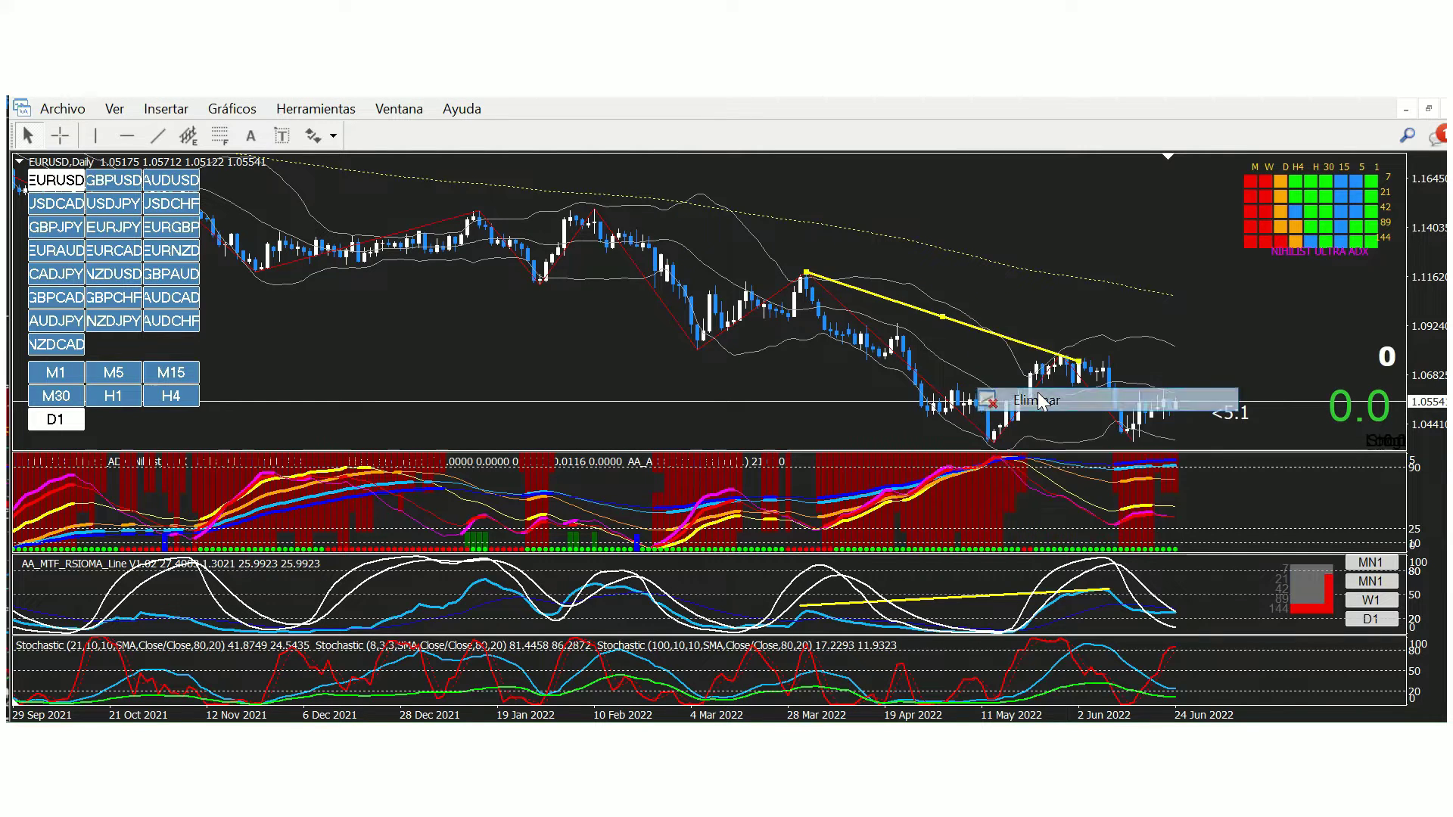
right_click(992, 591)
left_click(1075, 444)
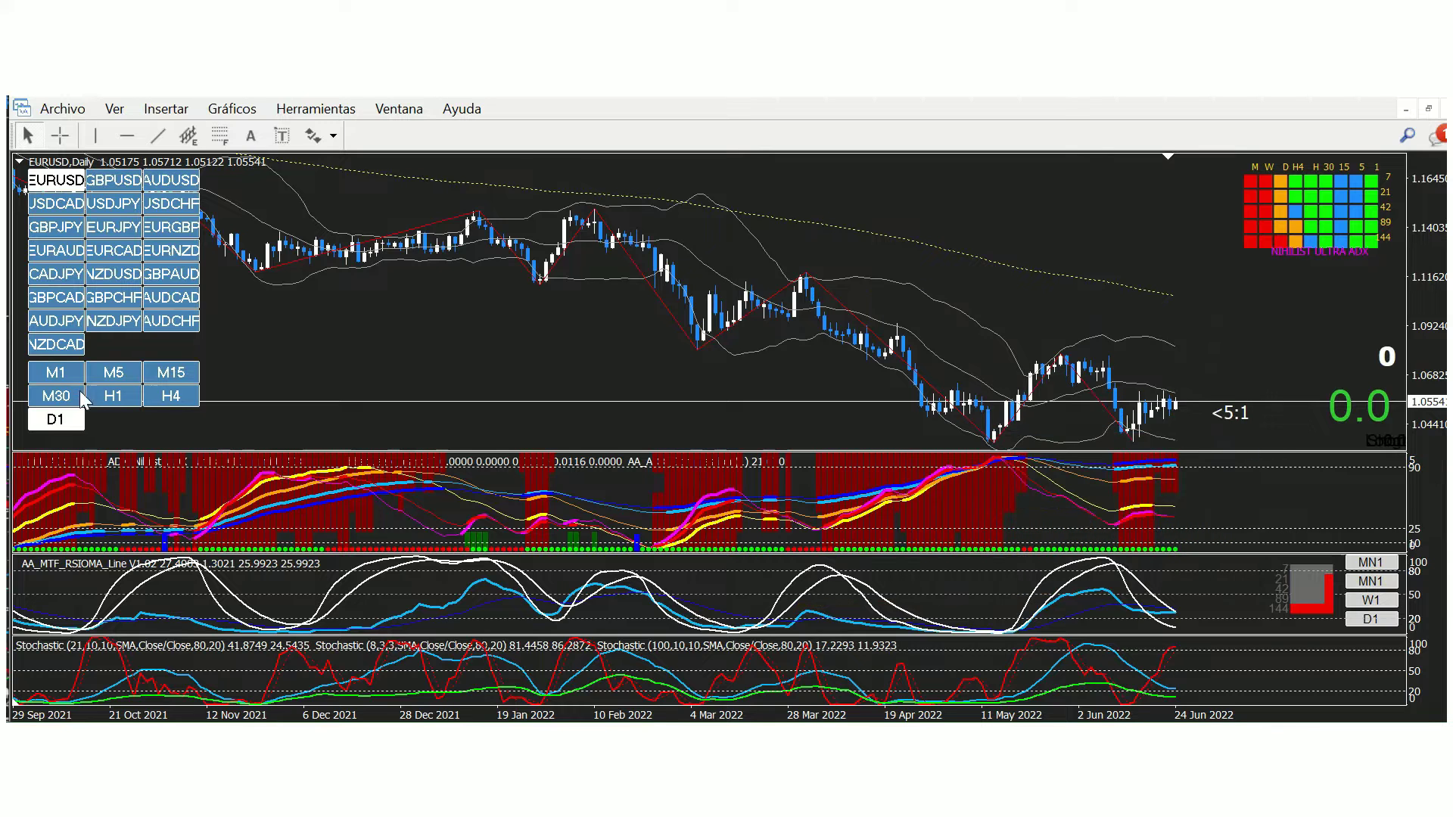
Step: Review EURUSD on the H4 and H1 timeframes, checking the stochastics, and return to H4
left_click(185, 399)
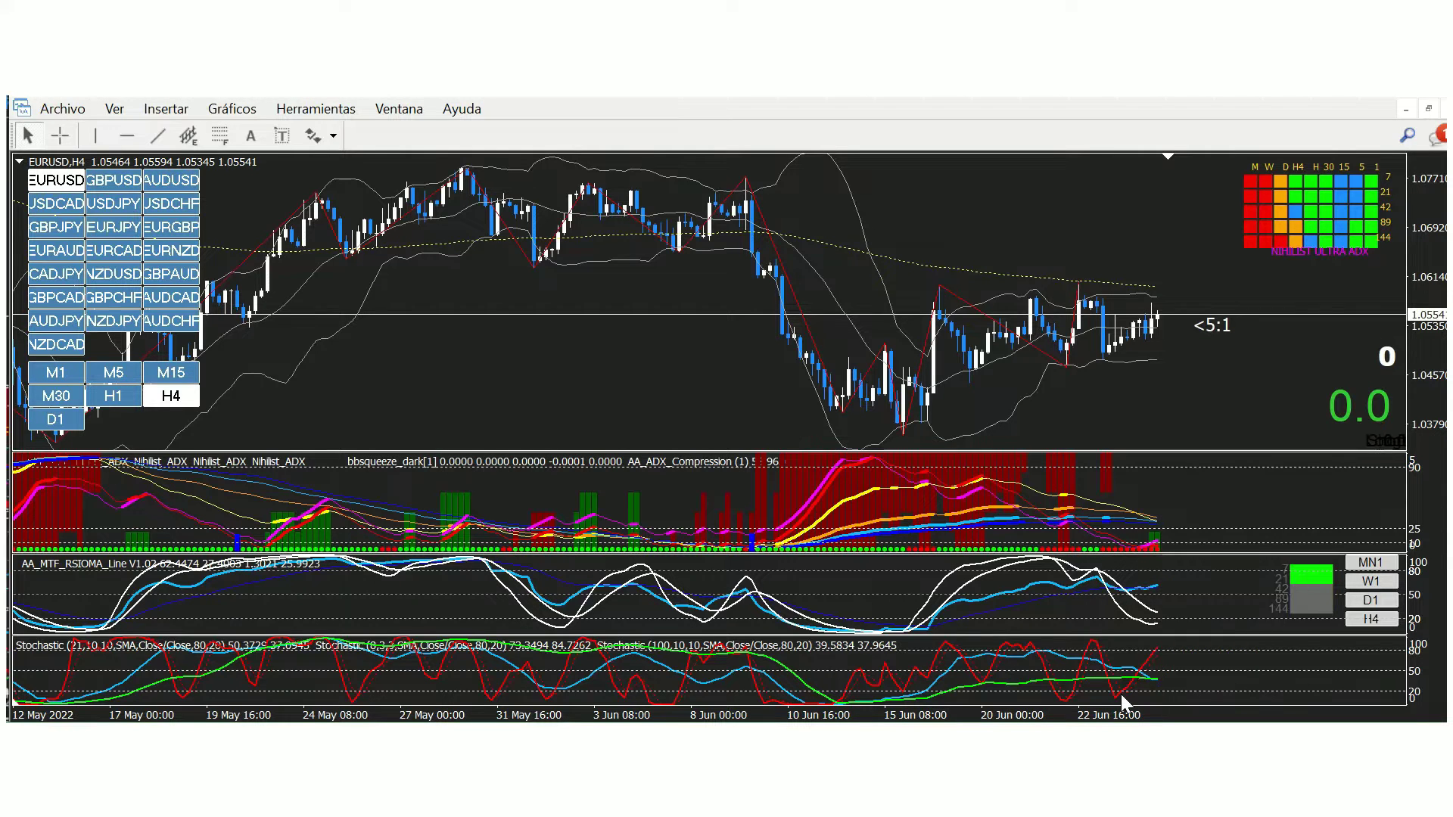
mouse_move(1156, 683)
left_click(114, 396)
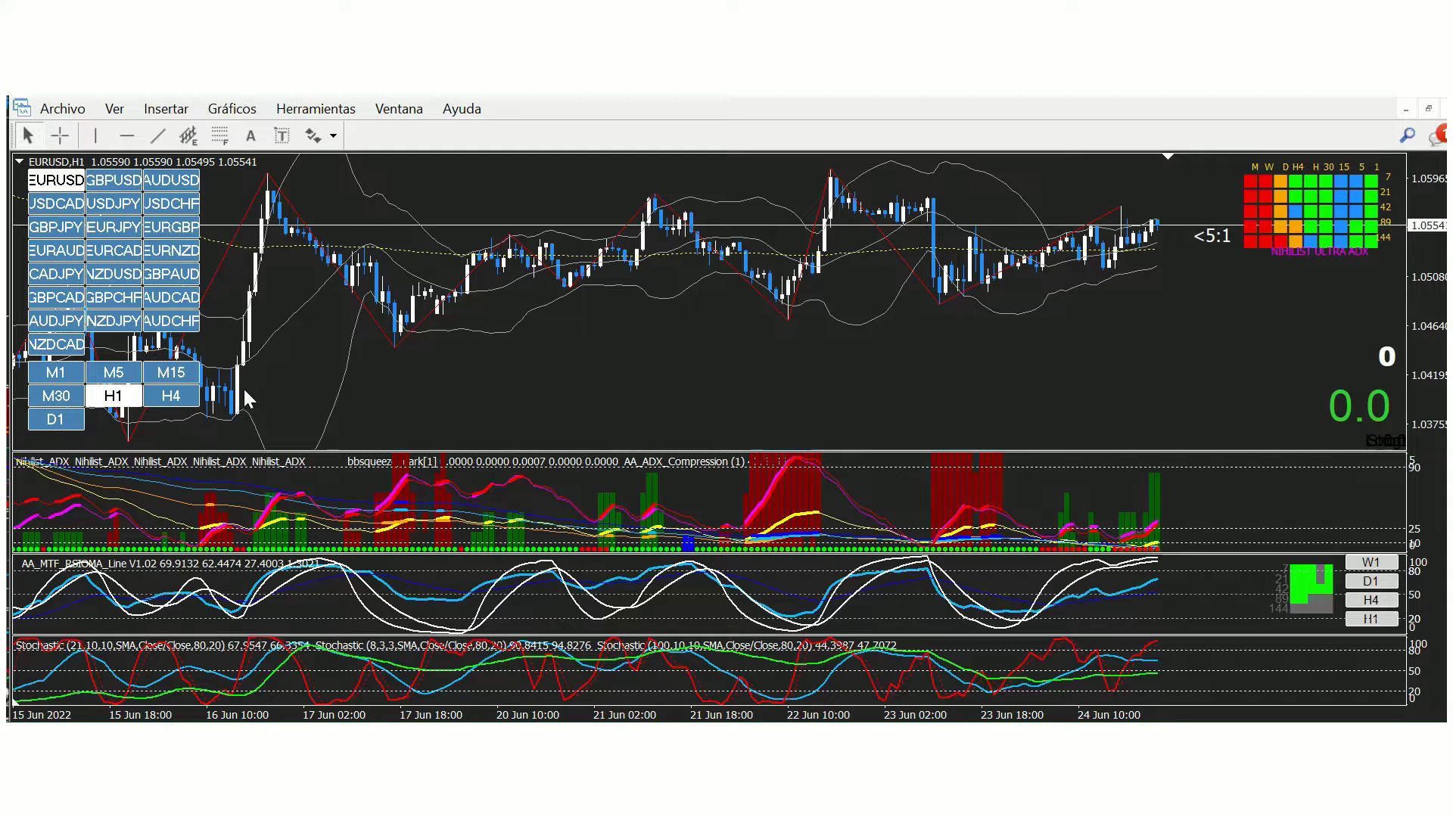
left_click(172, 399)
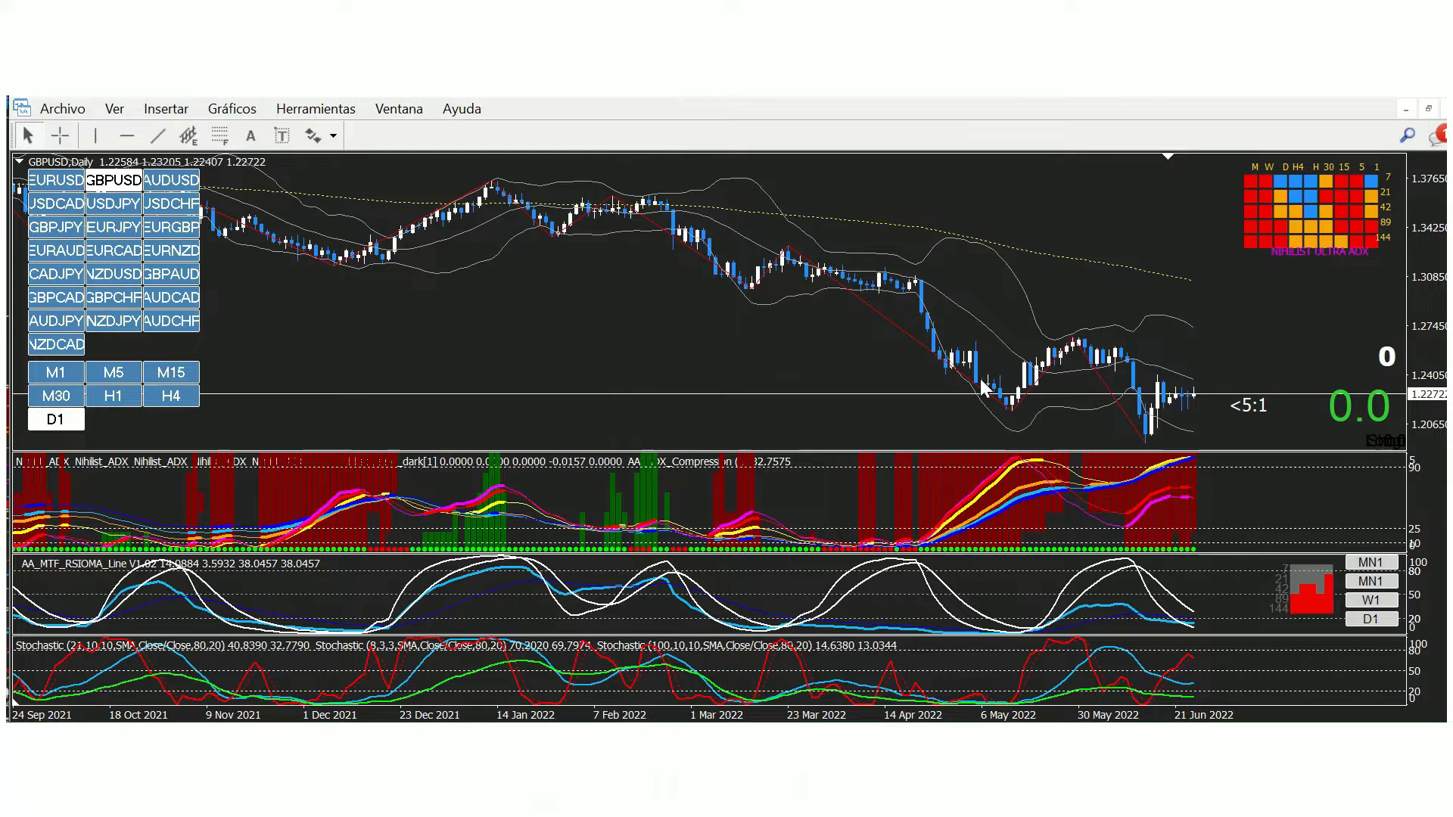
Step: Draw trendlines on the GBPUSD daily chart along the descending price highs since March and the RSIOMA lows since mid-May
left_click(158, 136)
left_click_drag(768, 244, 1140, 342)
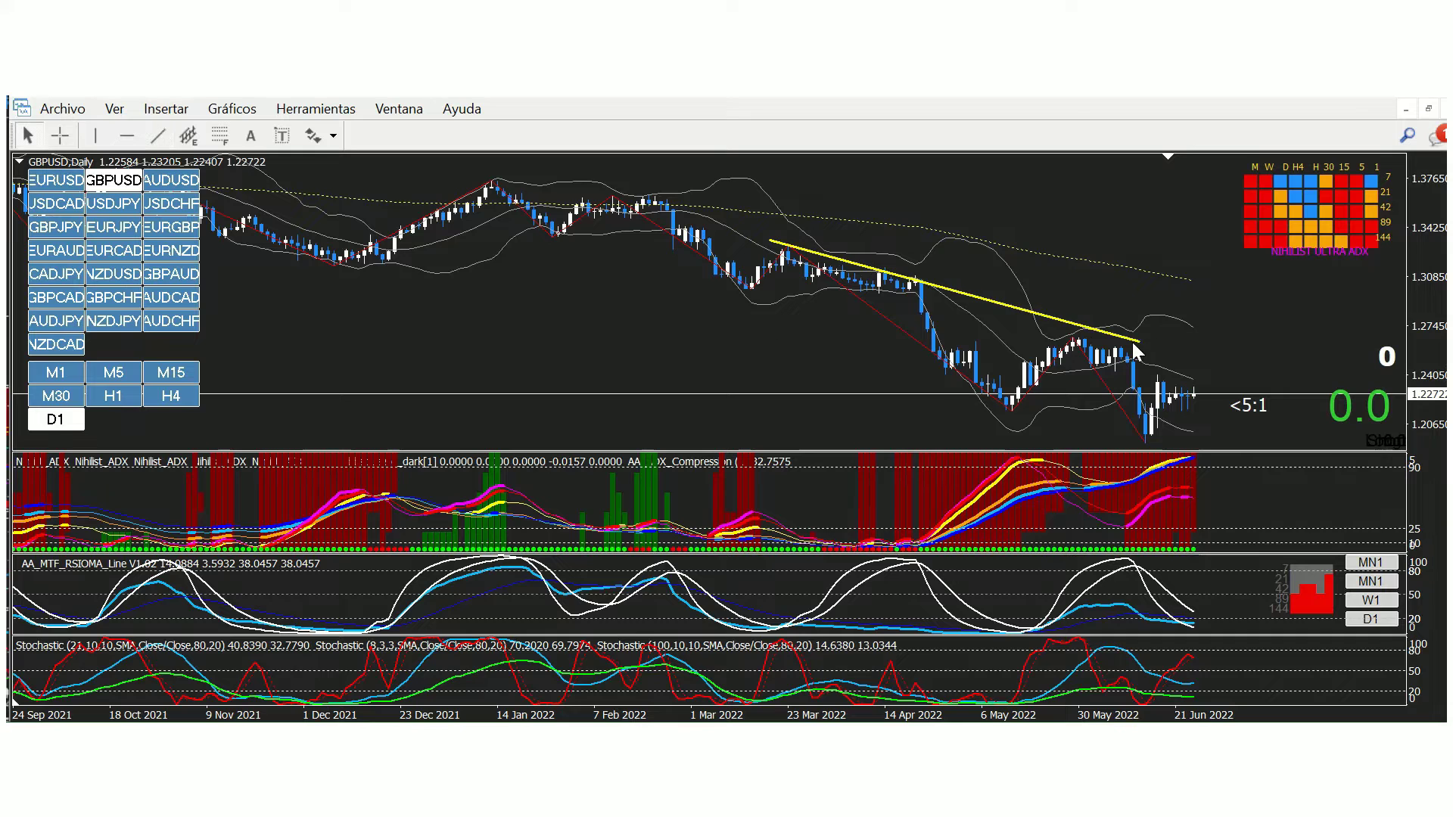
left_click(157, 135)
left_click_drag(1017, 631, 1205, 628)
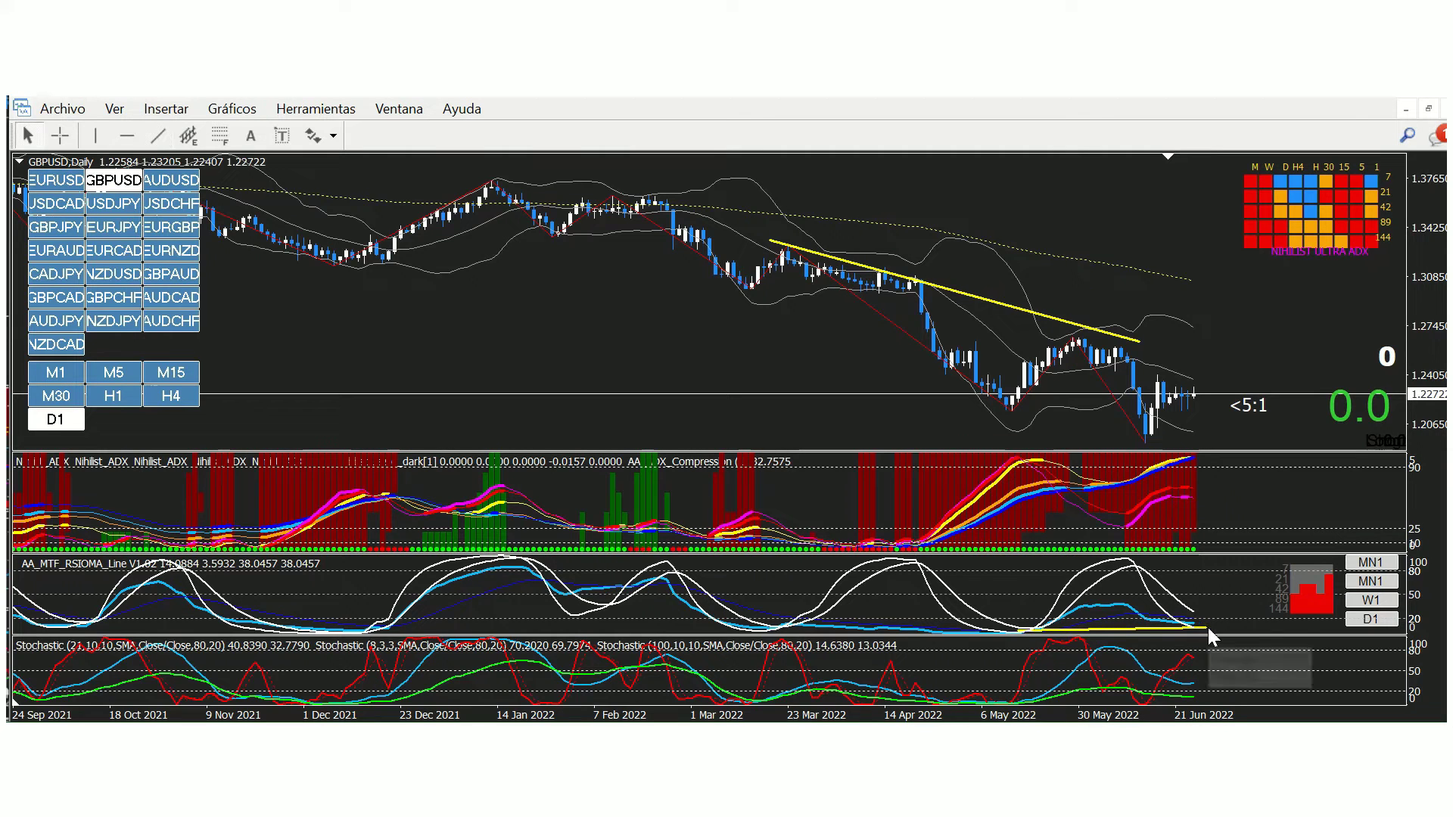
Step: Delete the RSIOMA trendline and the price trendline from the GBPUSD daily chart
right_click(1133, 624)
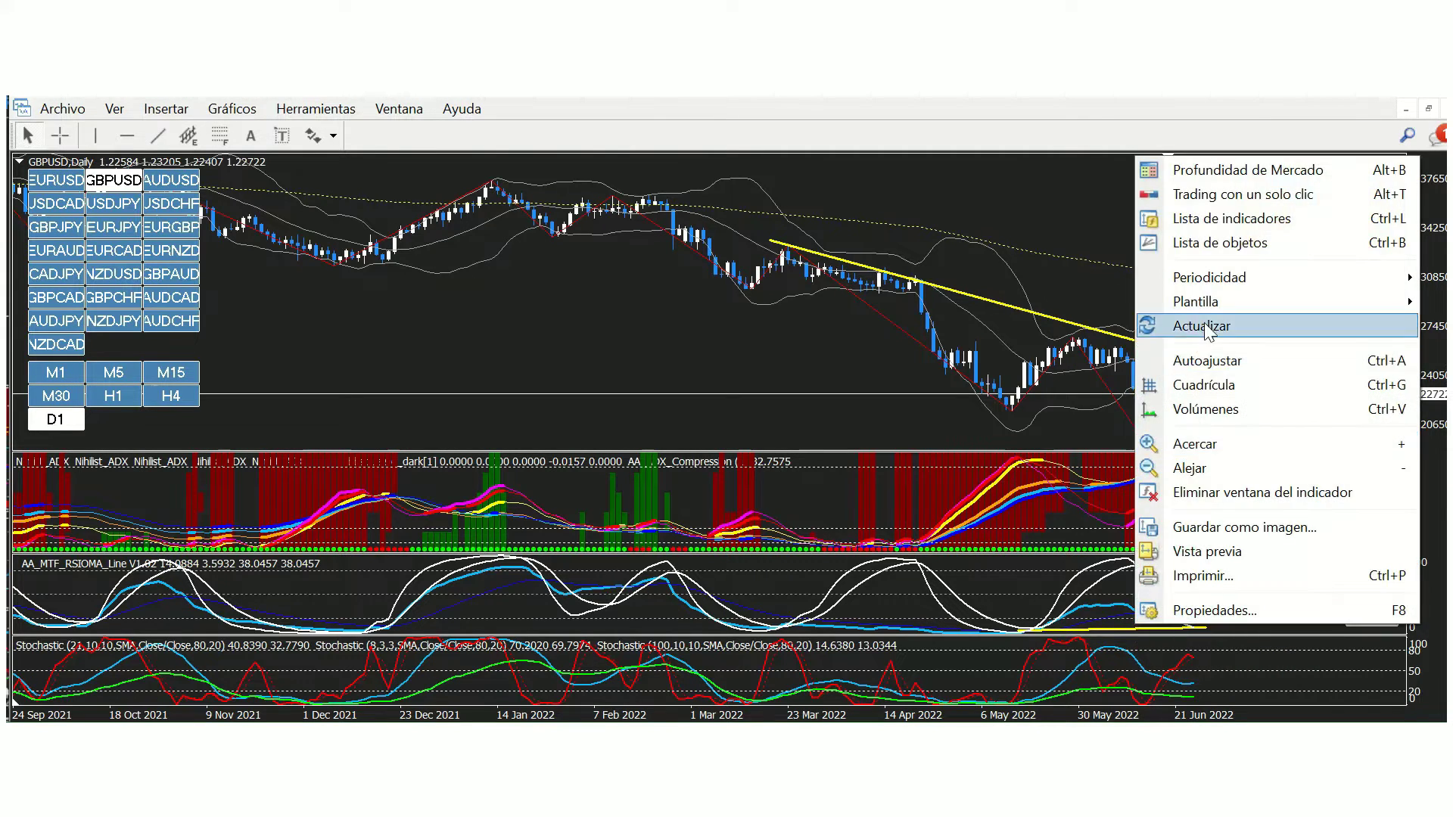
left_click(1091, 615)
right_click(1106, 629)
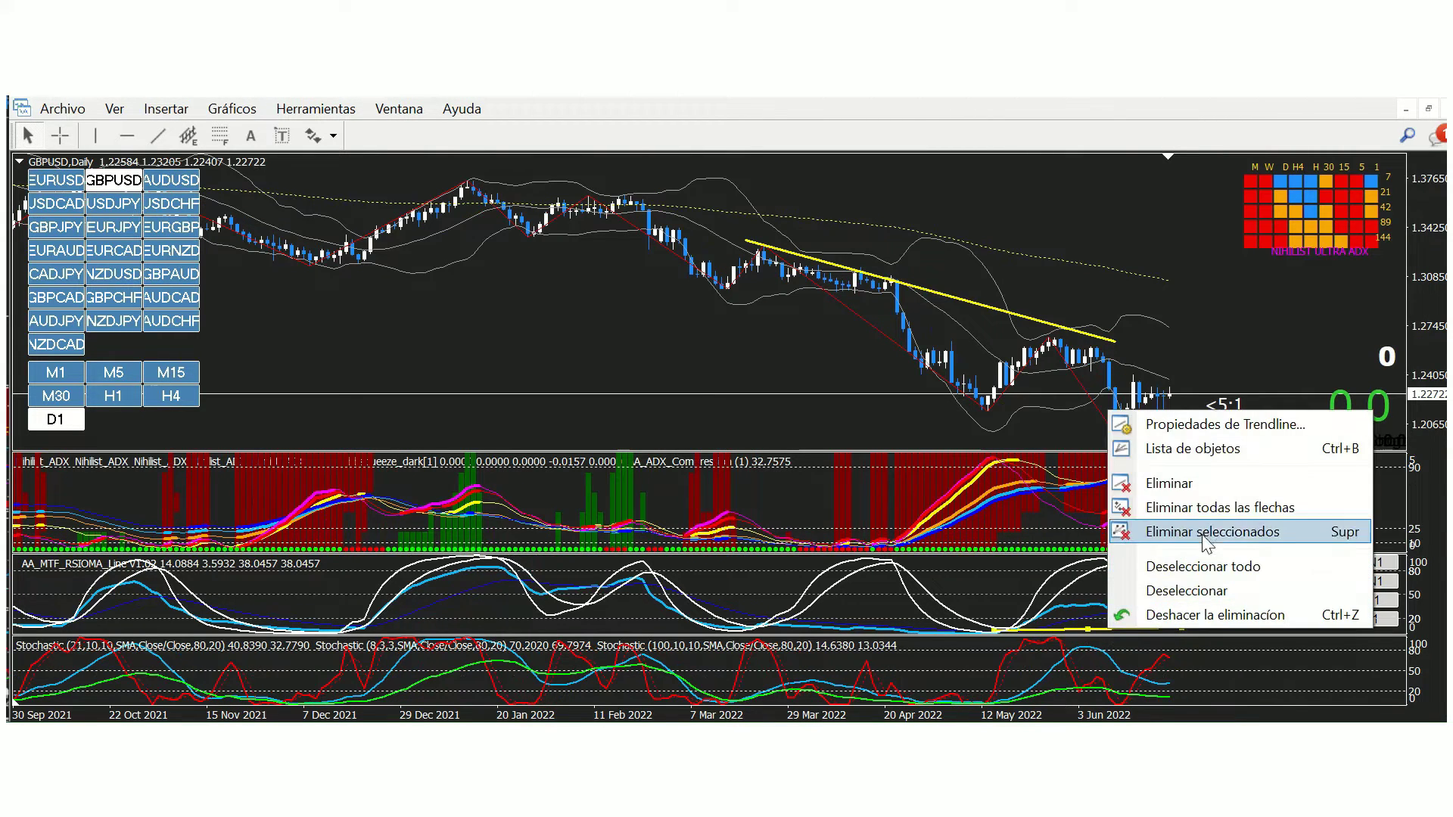
left_click(1206, 484)
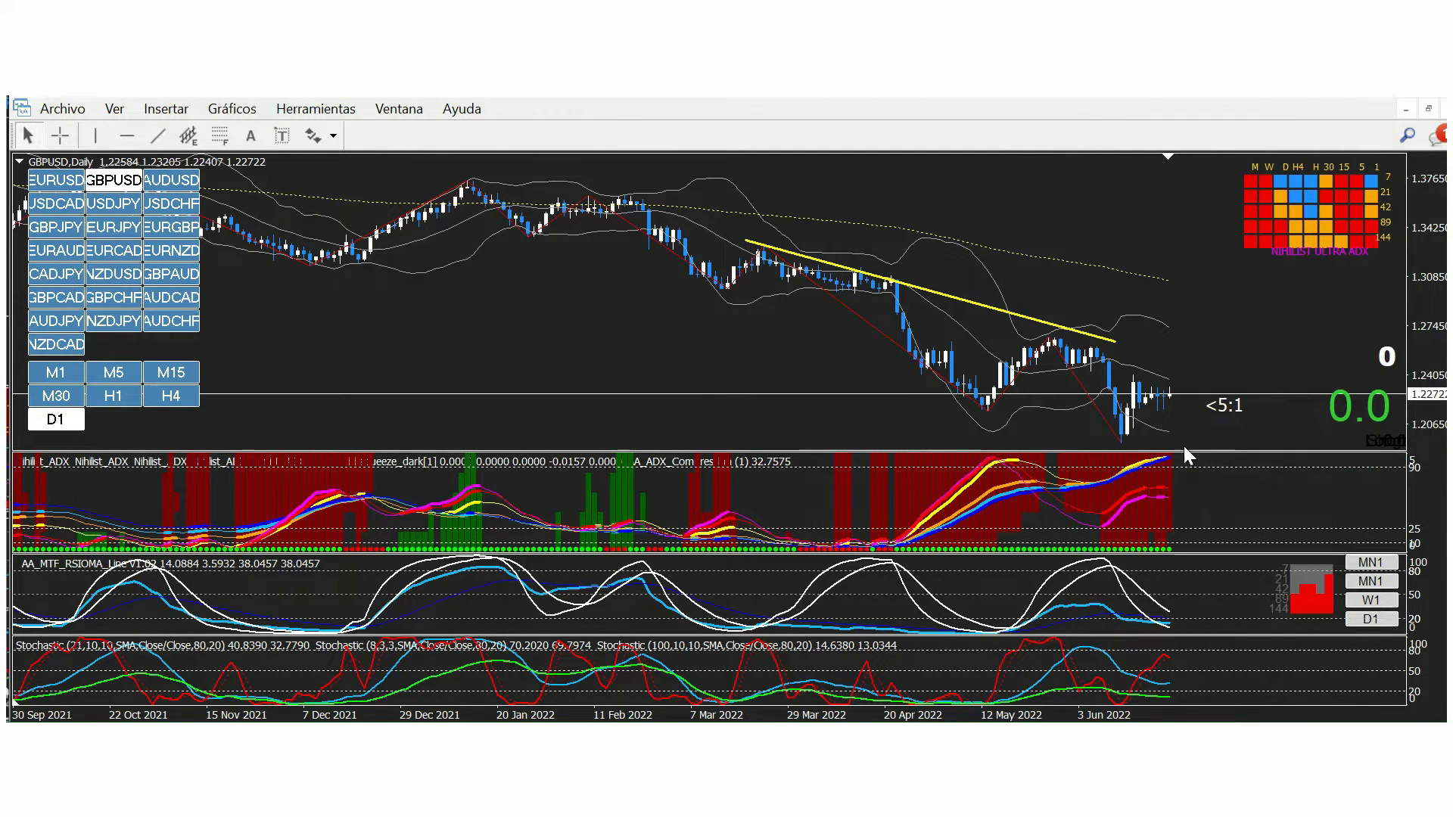
right_click(922, 290)
left_click(1037, 361)
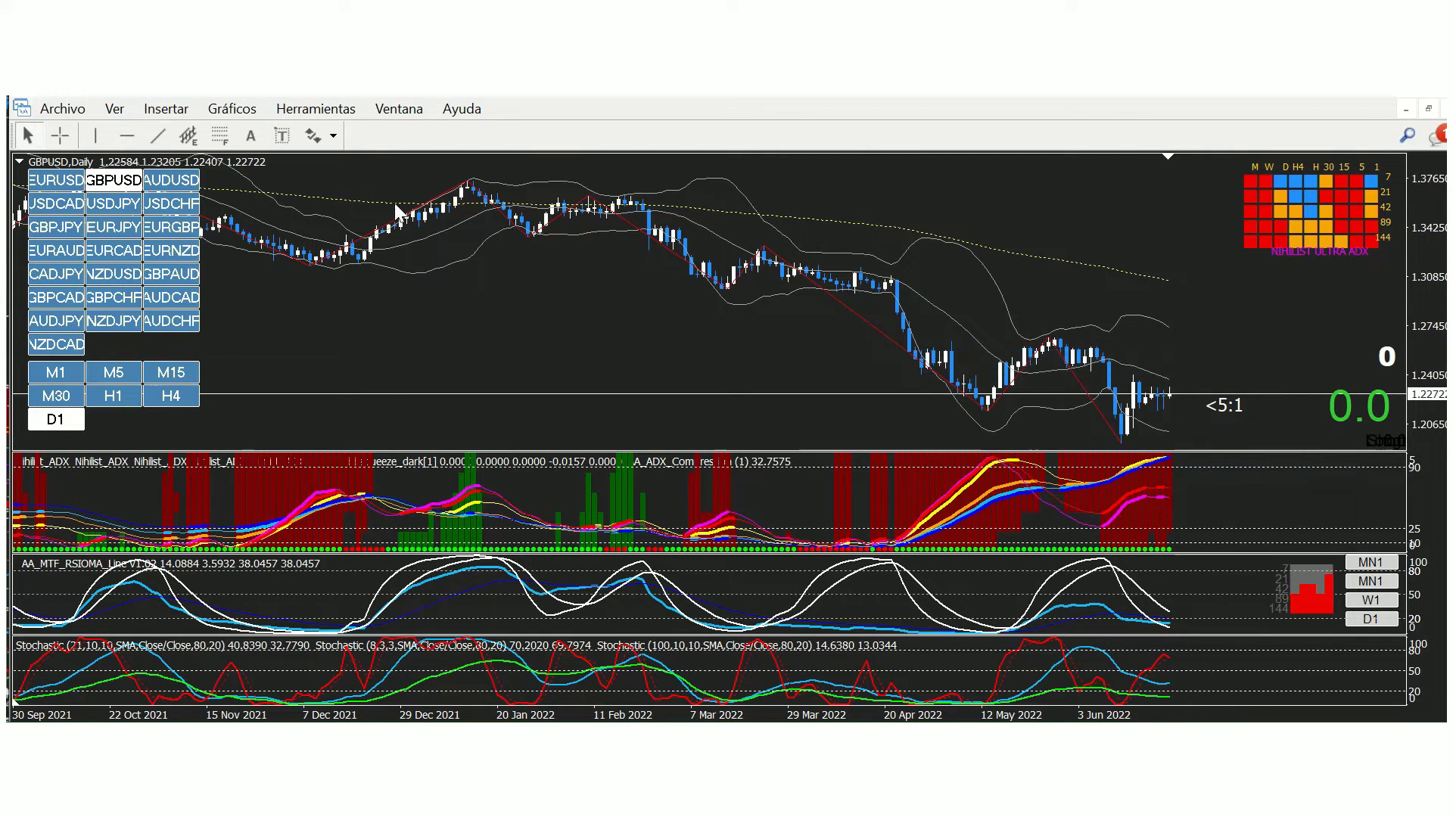
Step: Place a horizontal line at about 1.1942 under the GBPUSD June low, and delete it
left_click(127, 135)
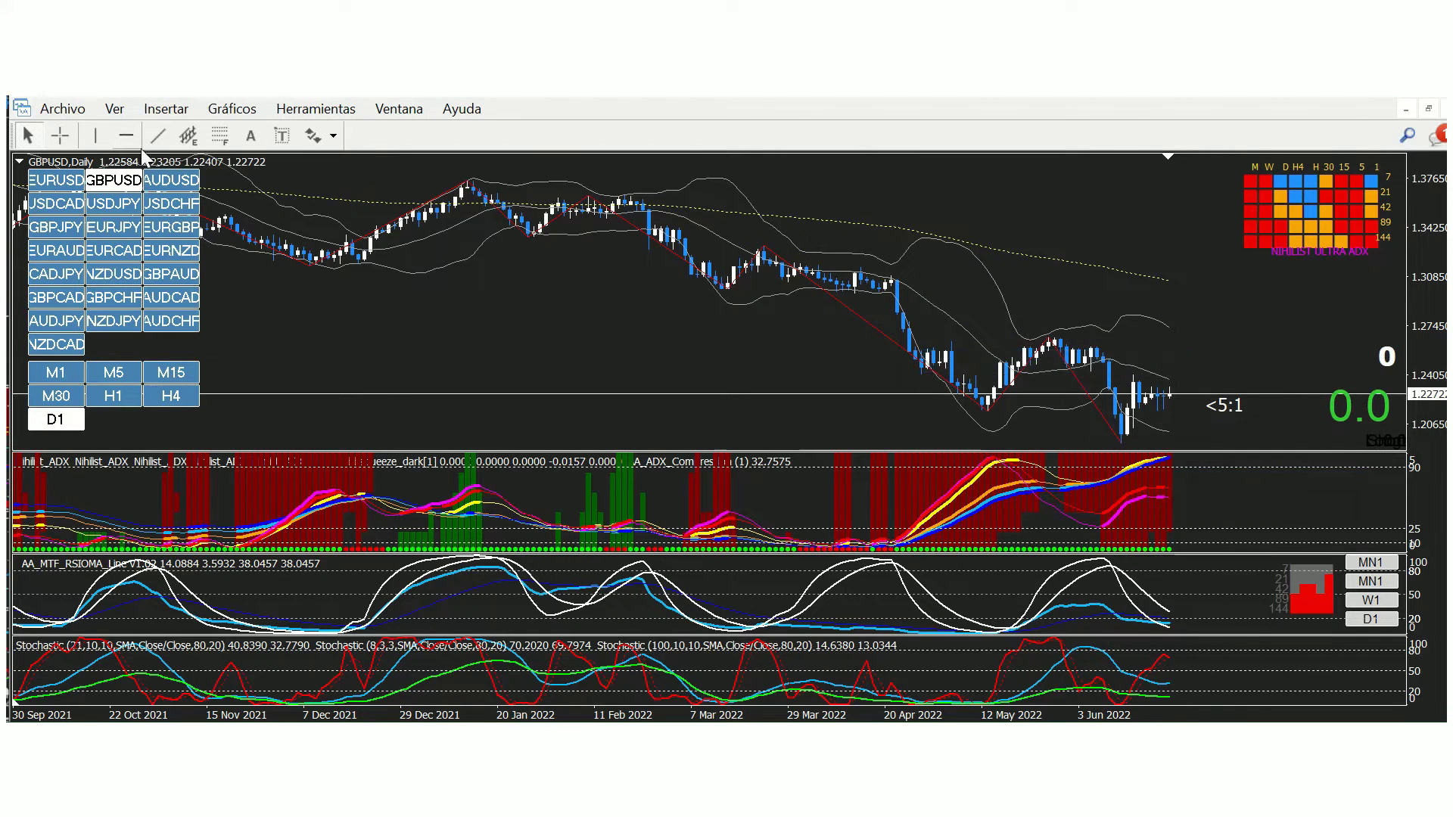
left_click(1139, 441)
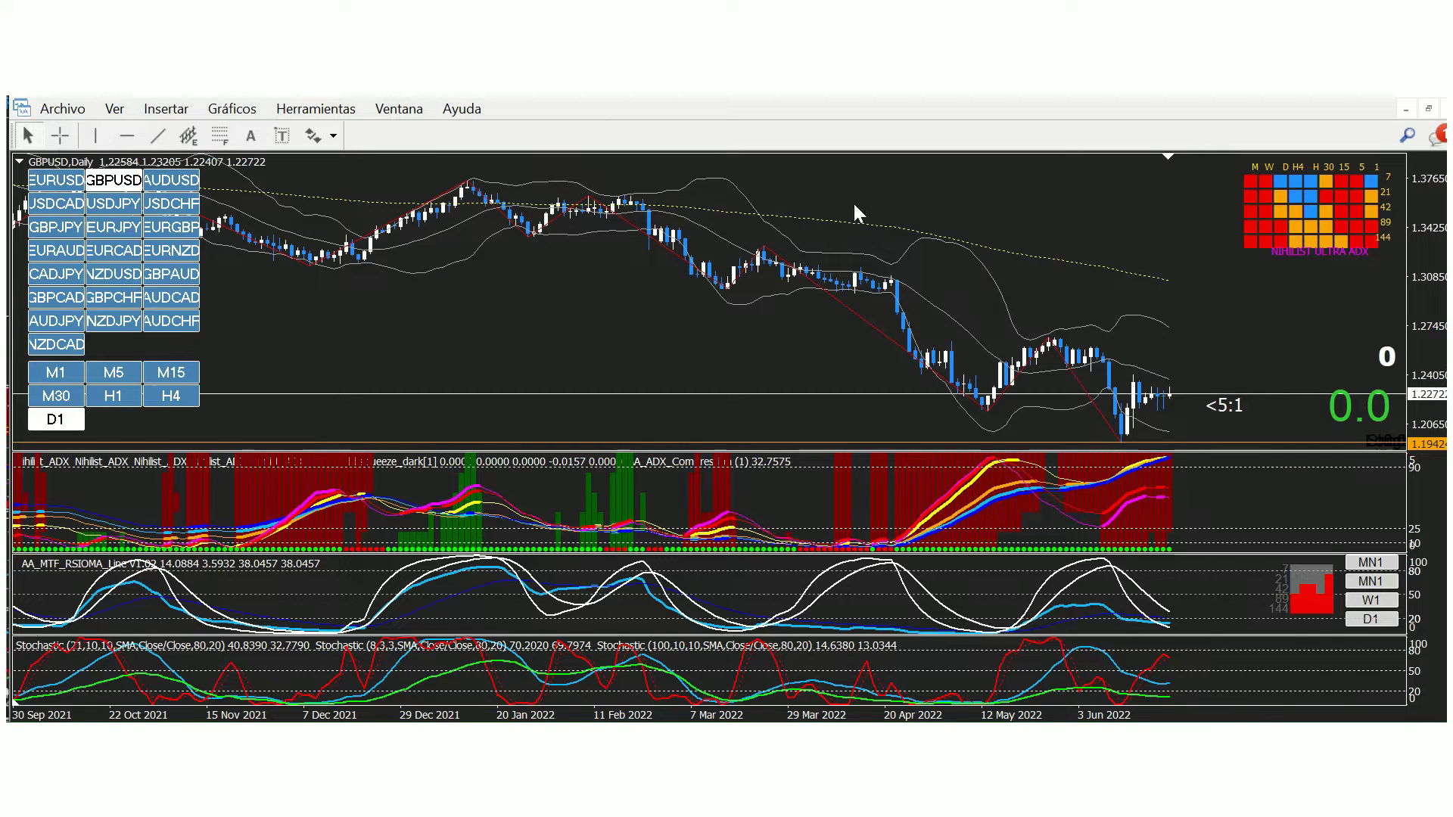
right_click(1092, 442)
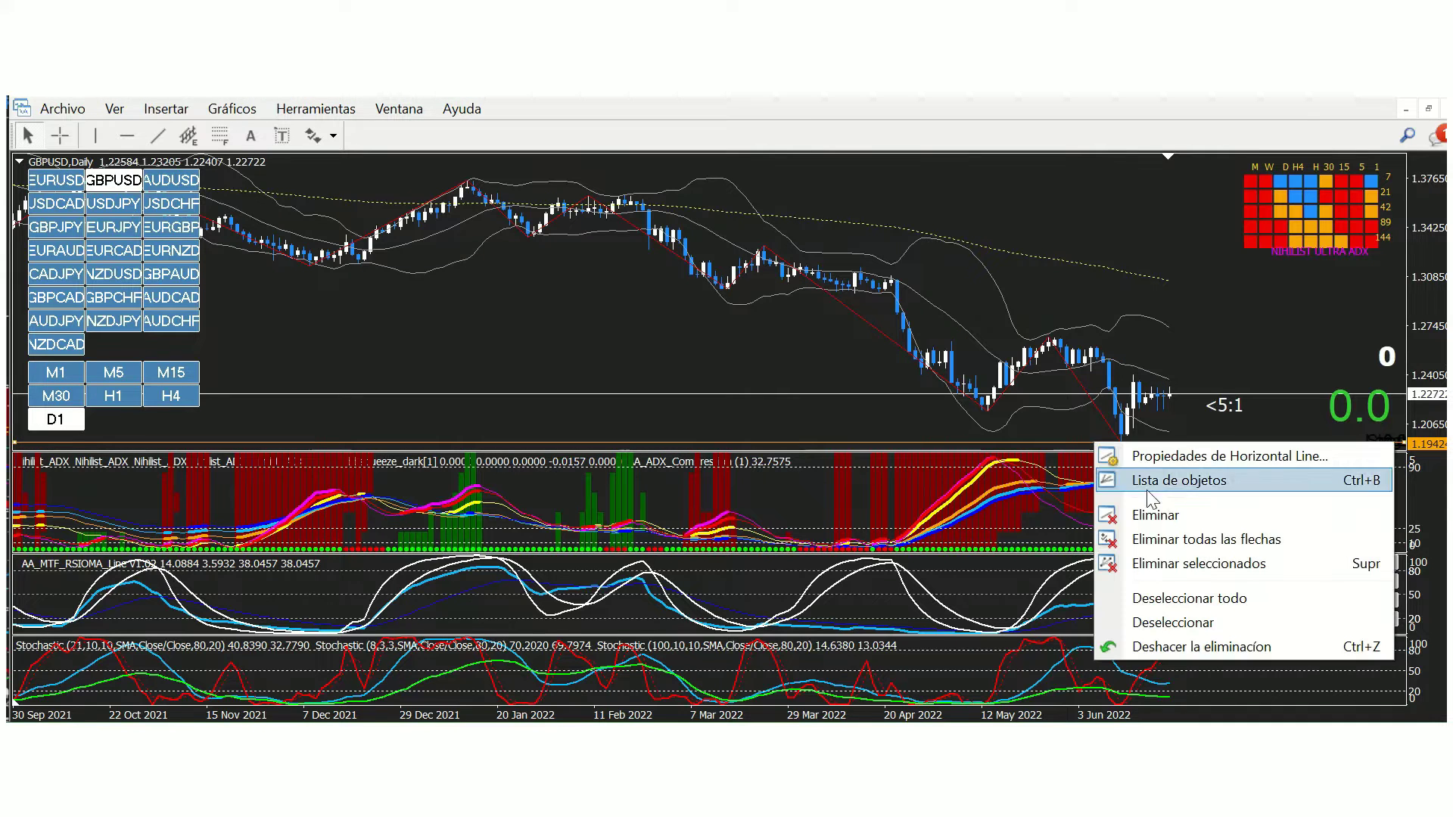
left_click(1120, 514)
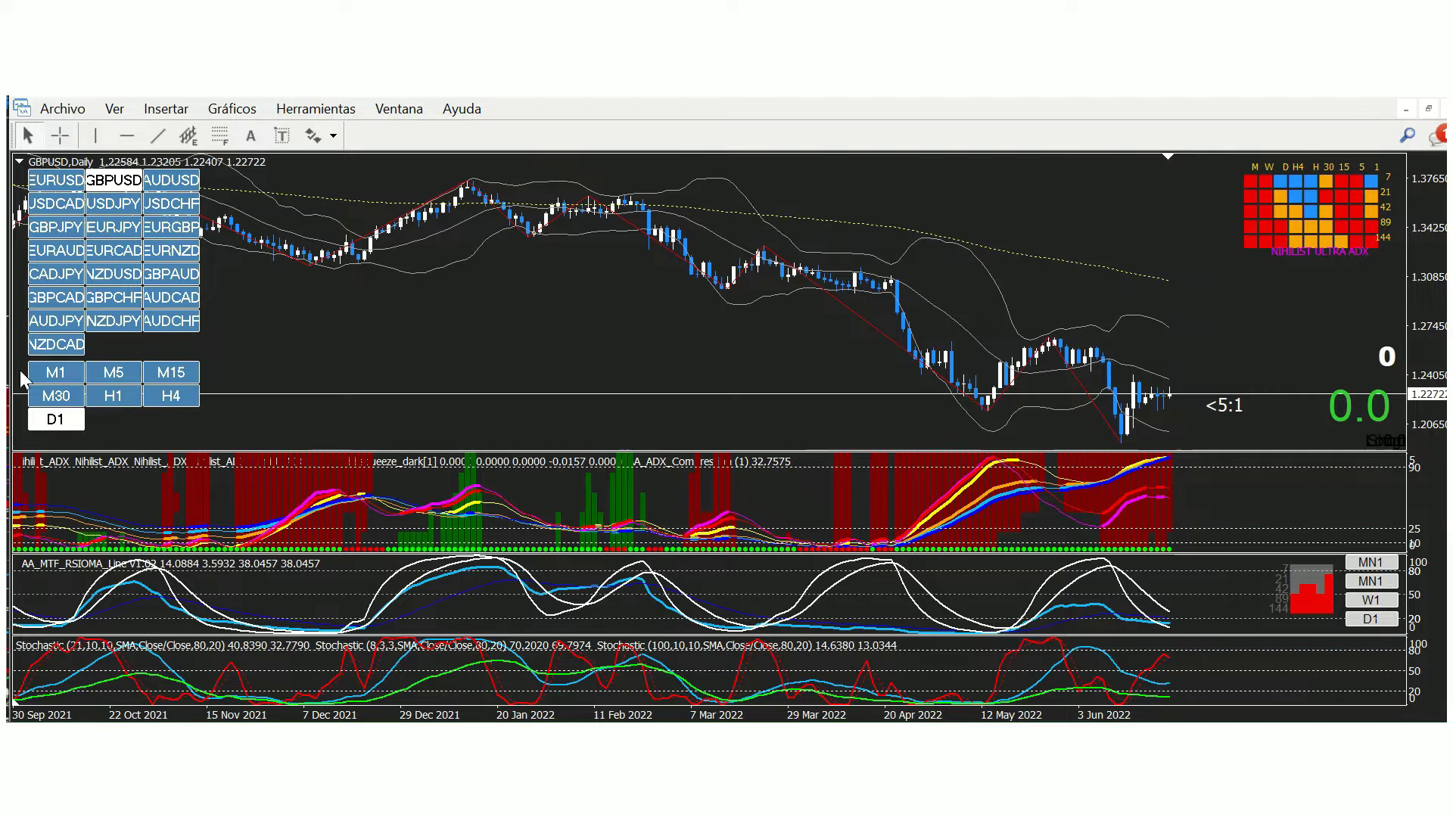
Step: Review GBPUSD on the H4 and H1 timeframes, examining the latest stochastic readings
left_click(170, 396)
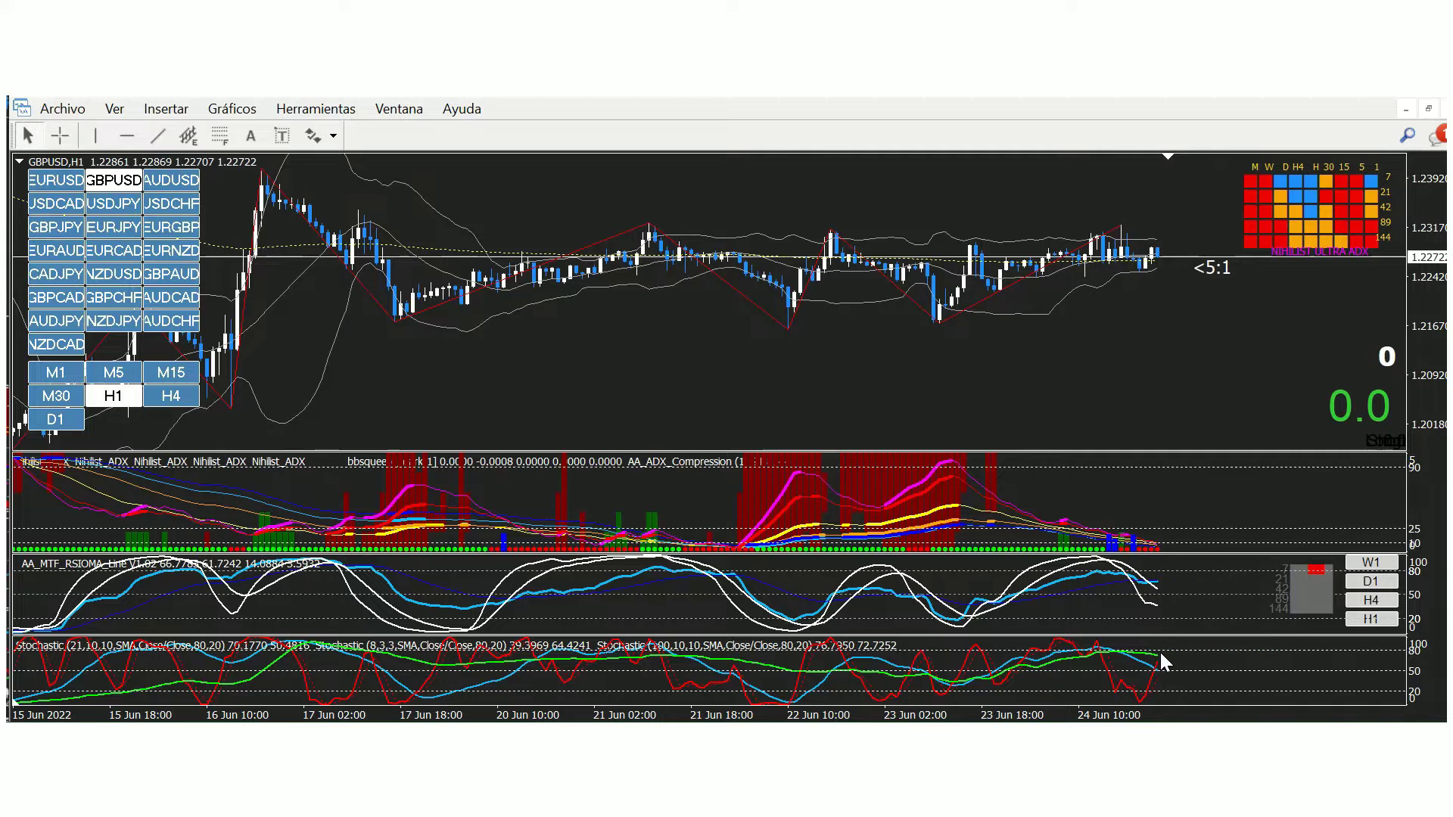
mouse_move(1174, 653)
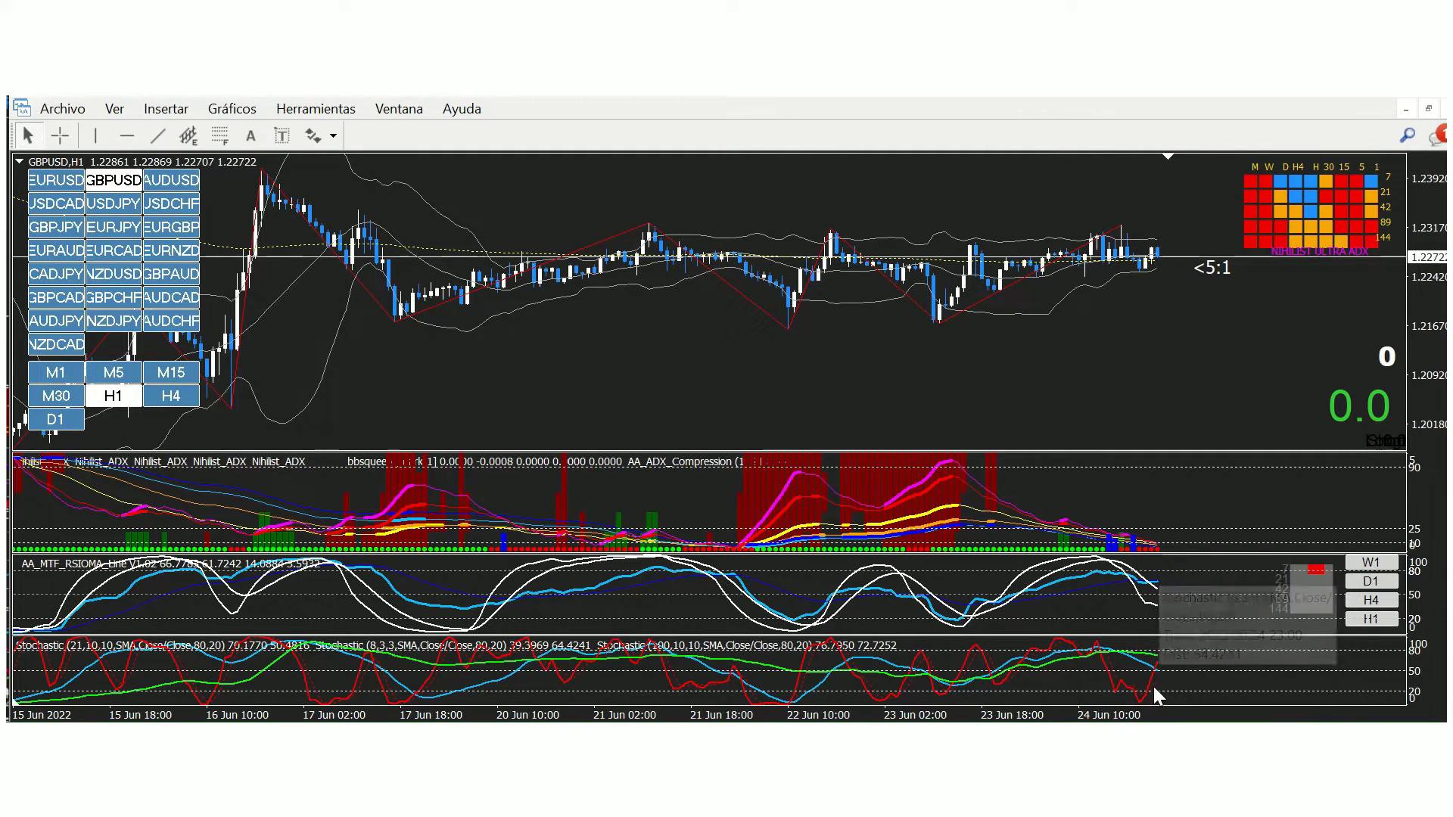
mouse_move(1149, 682)
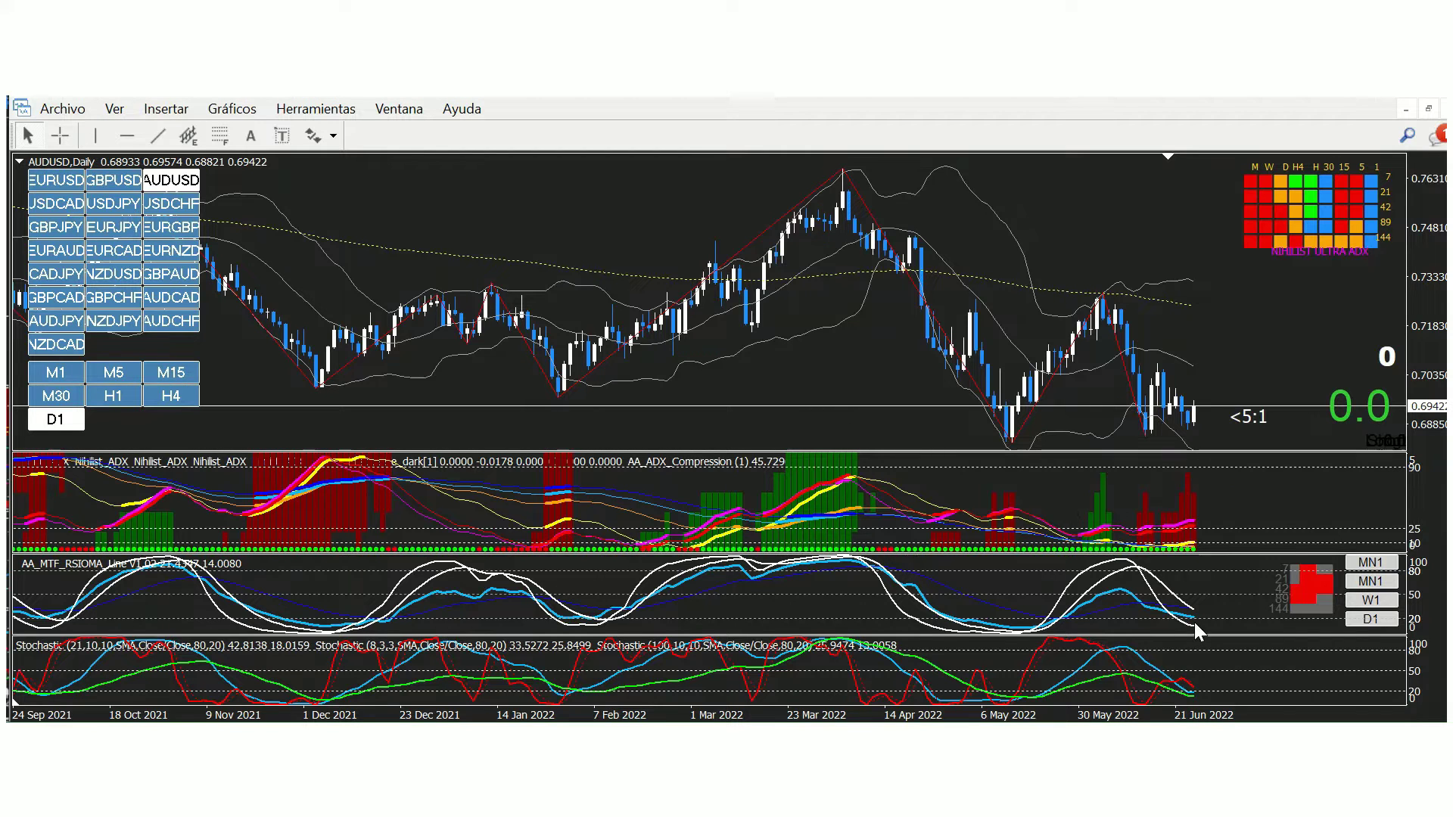
Step: Examine AUDUSD's daily stochastics, and switch the chart to H4 to check the ADX signal grid
mouse_move(1190, 694)
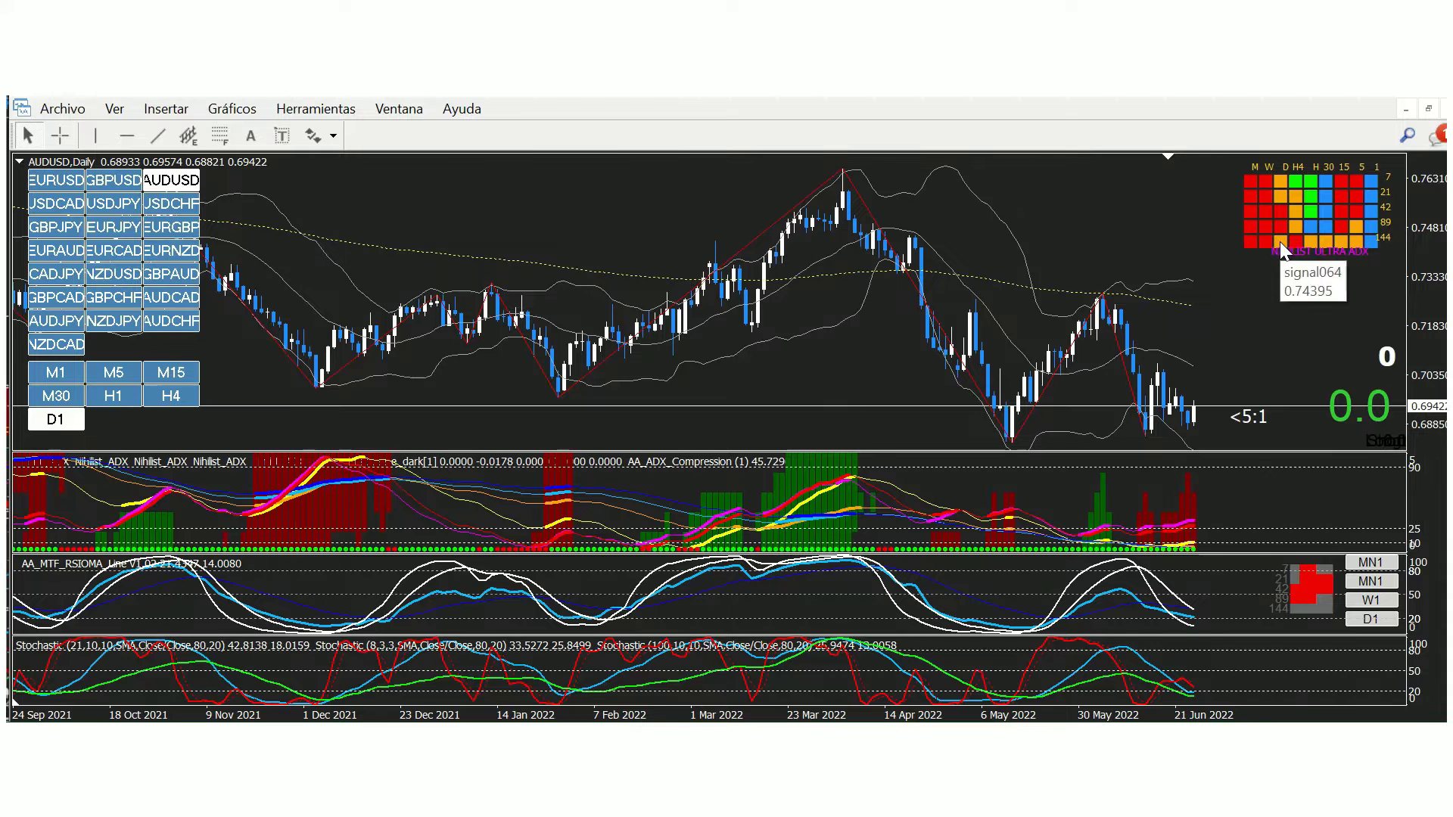
left_click(176, 398)
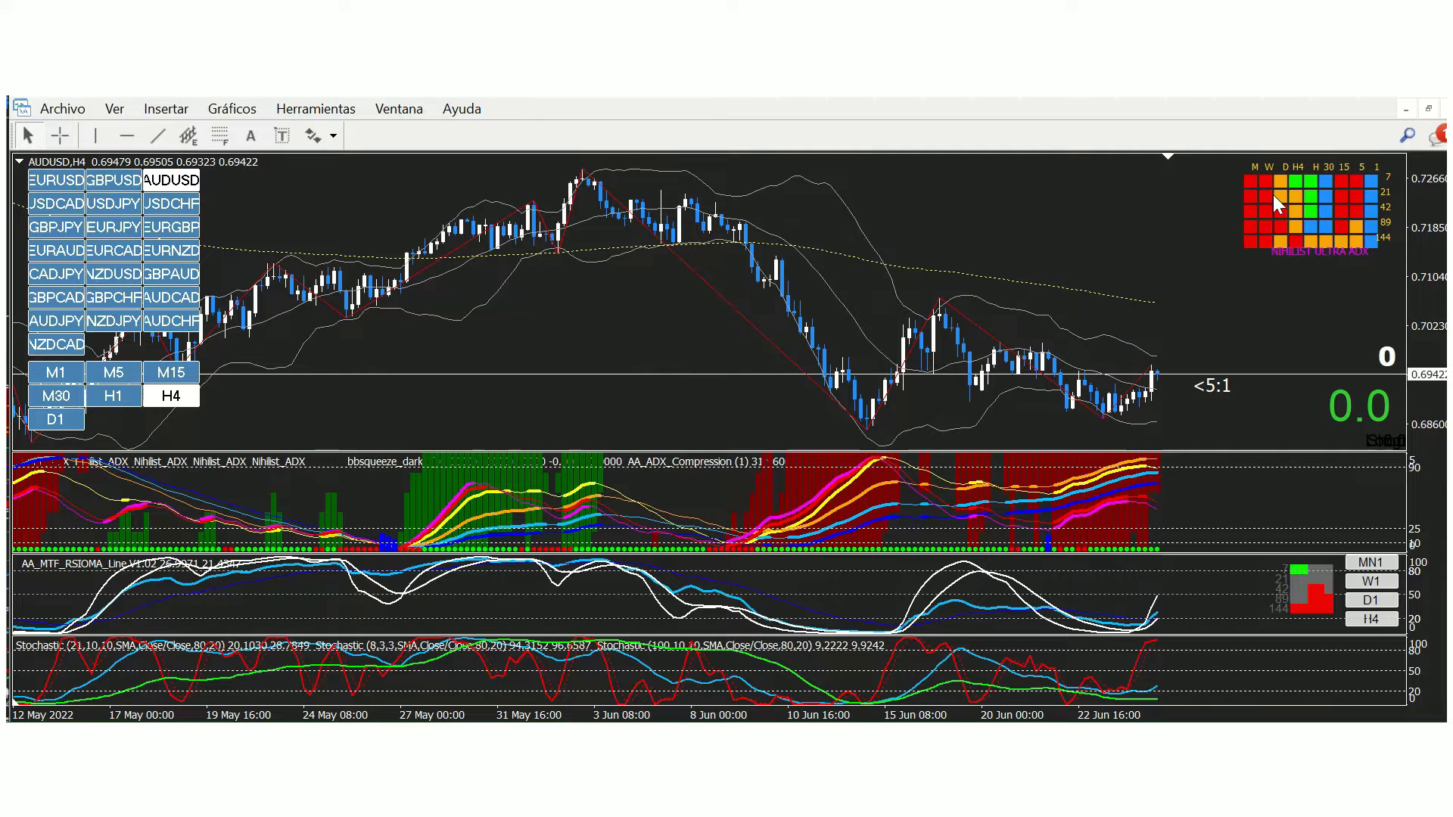
mouse_move(1273, 196)
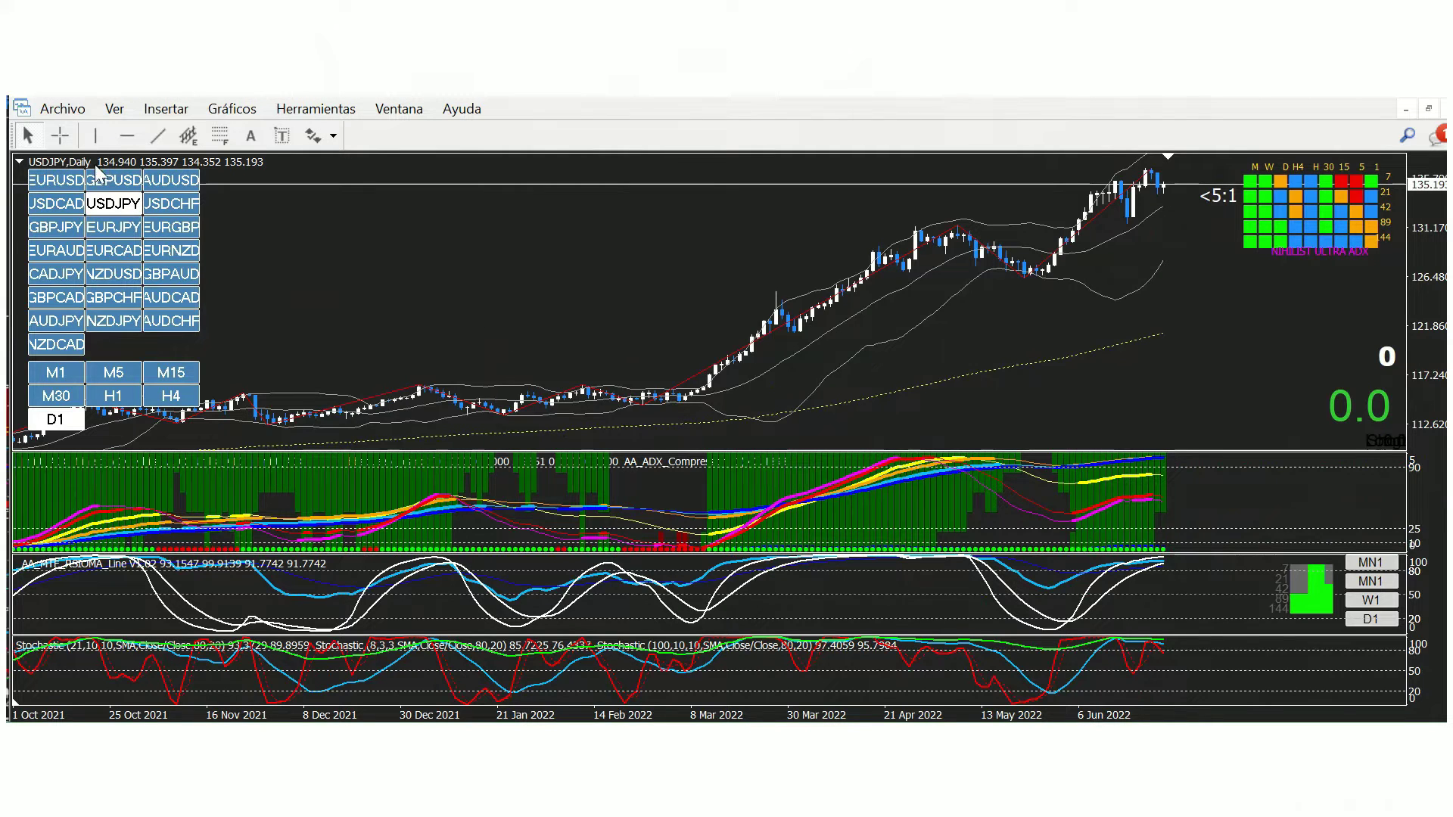
Step: Draw a trendline joining the early-May and late-June highs on the USDJPY daily chart, and delete it
left_click(158, 135)
left_click_drag(945, 219, 1151, 169)
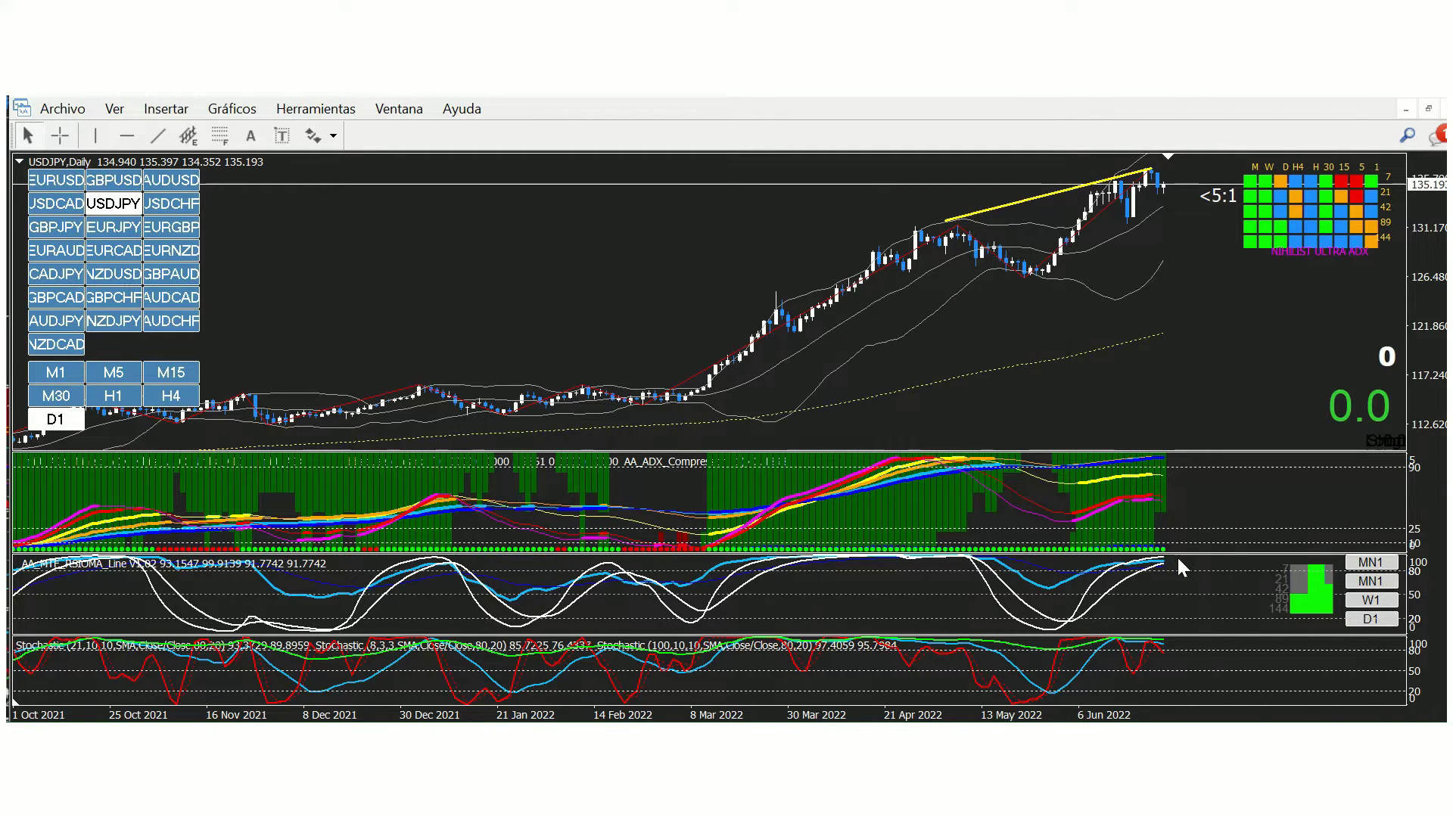
right_click(1032, 198)
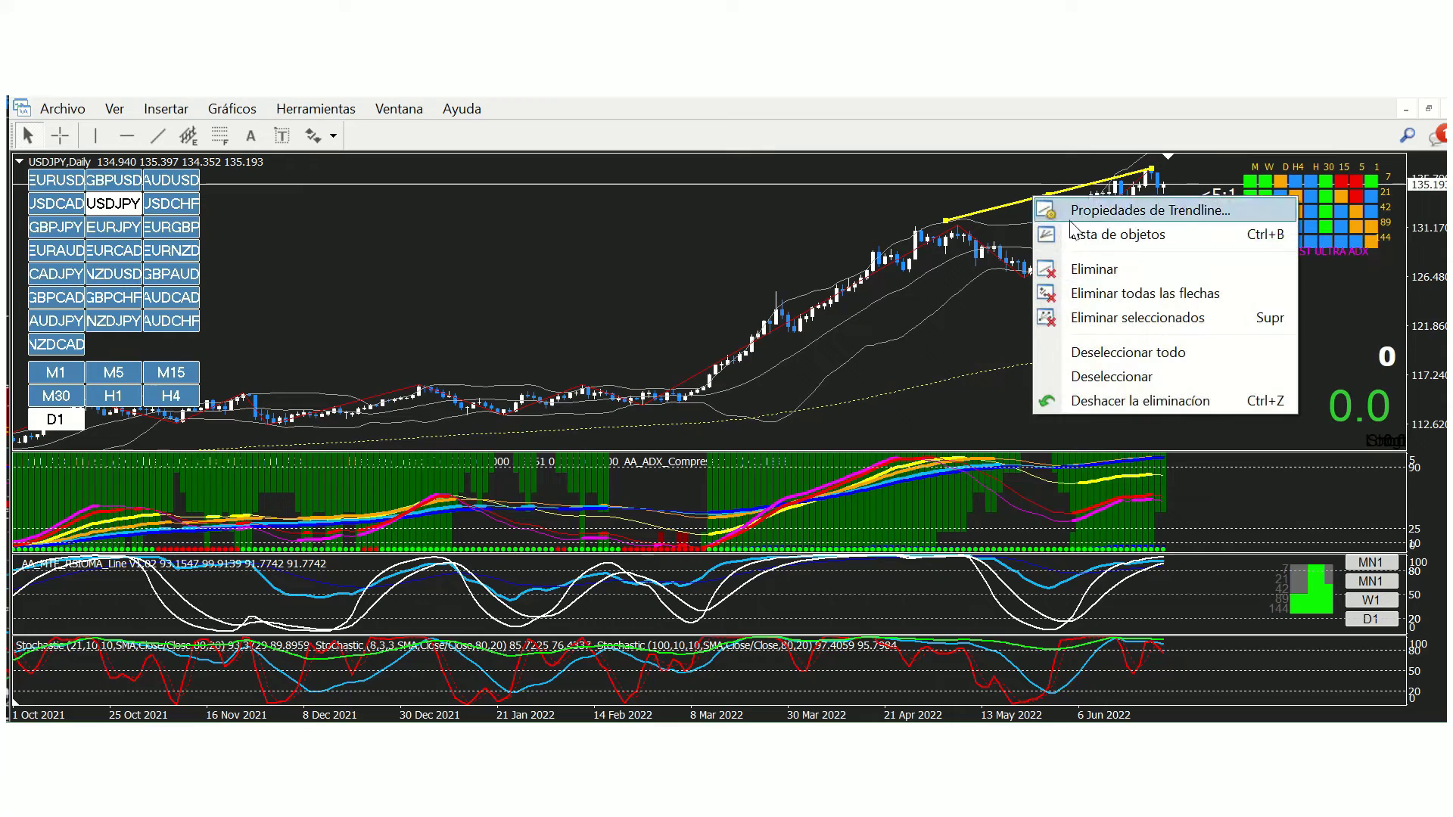
left_click(1117, 266)
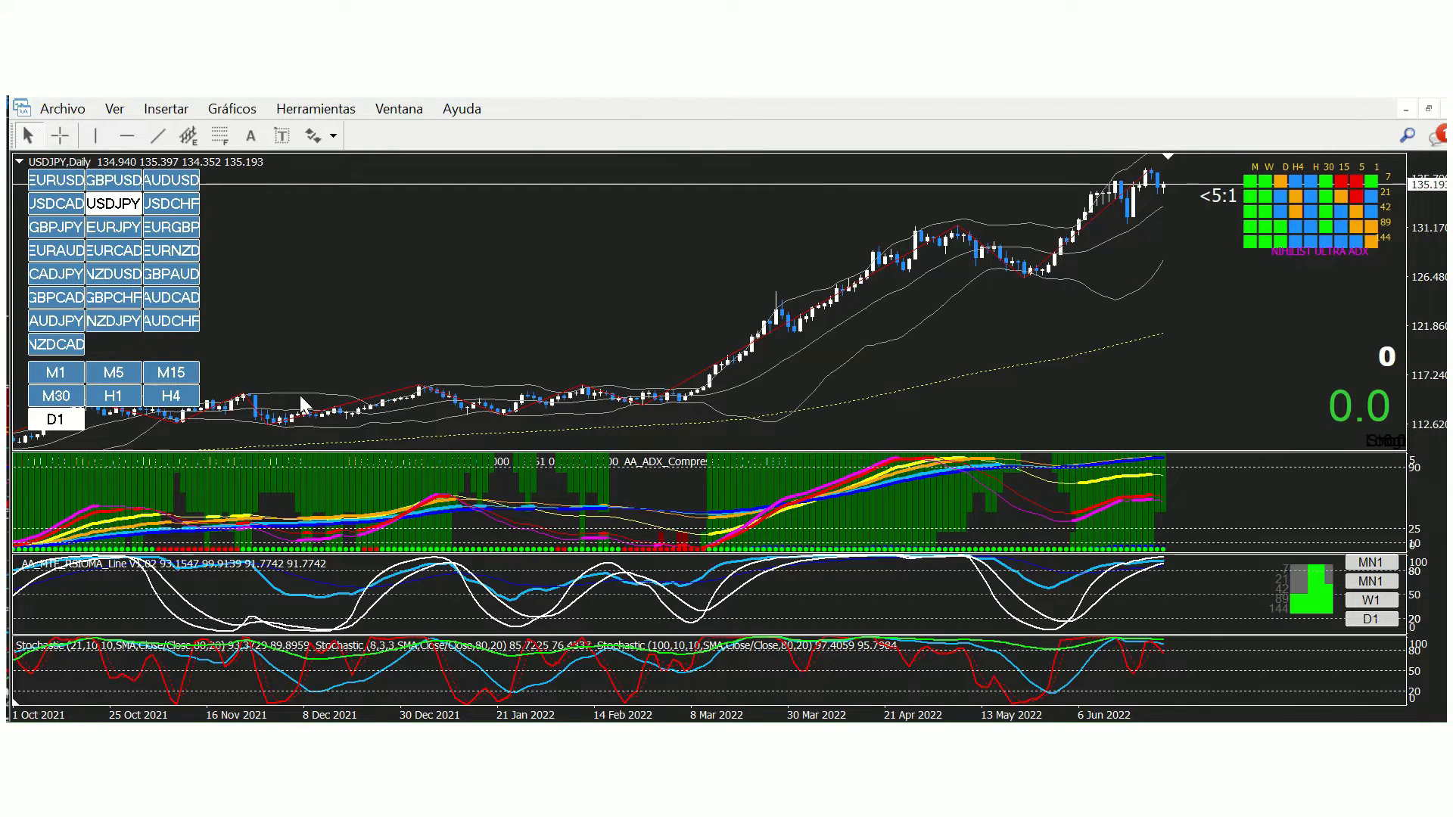
Step: Review USDJPY on the H4 and H1 timeframes, examining the latest stochastic values
left_click(170, 396)
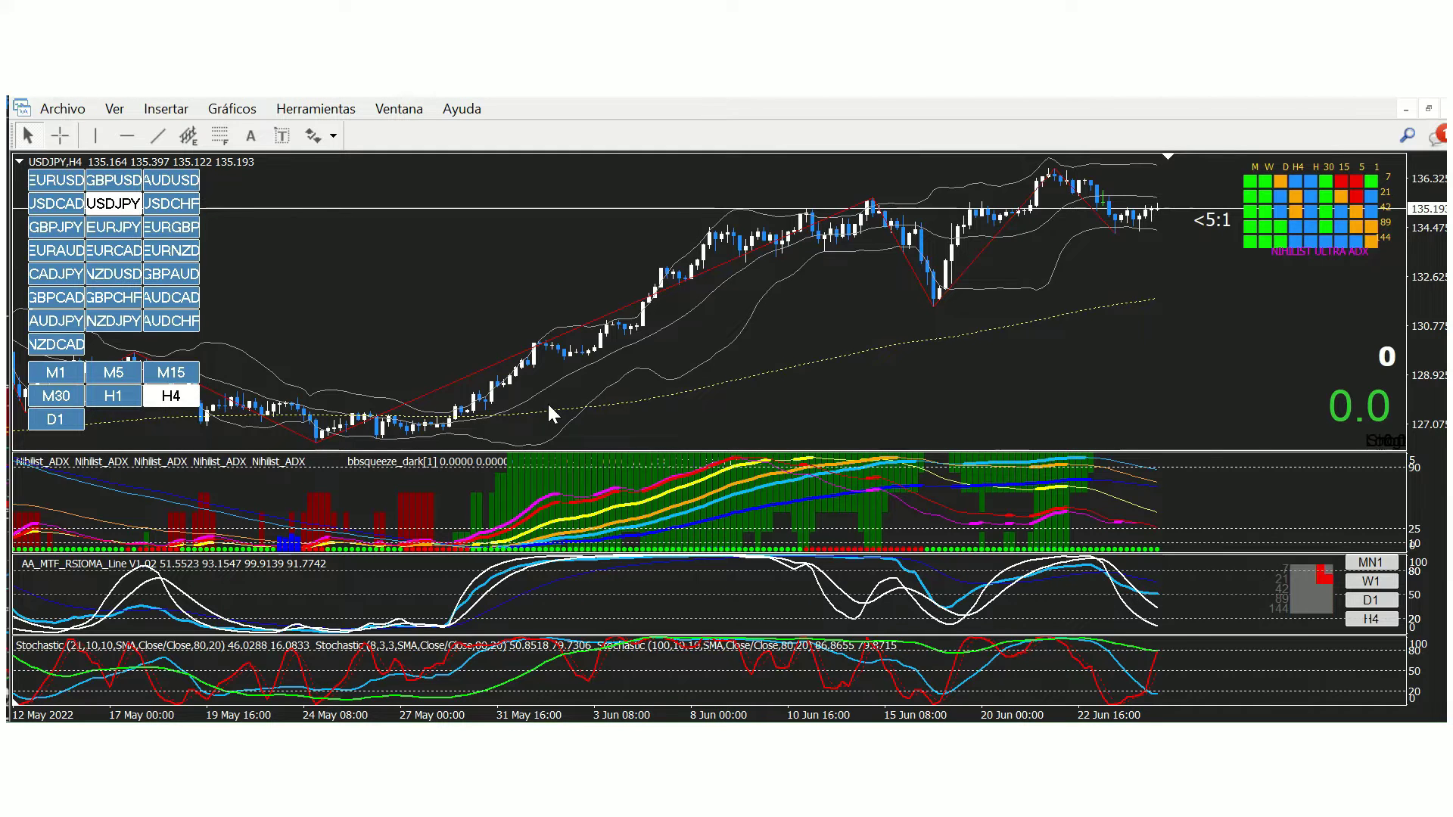
left_click(128, 399)
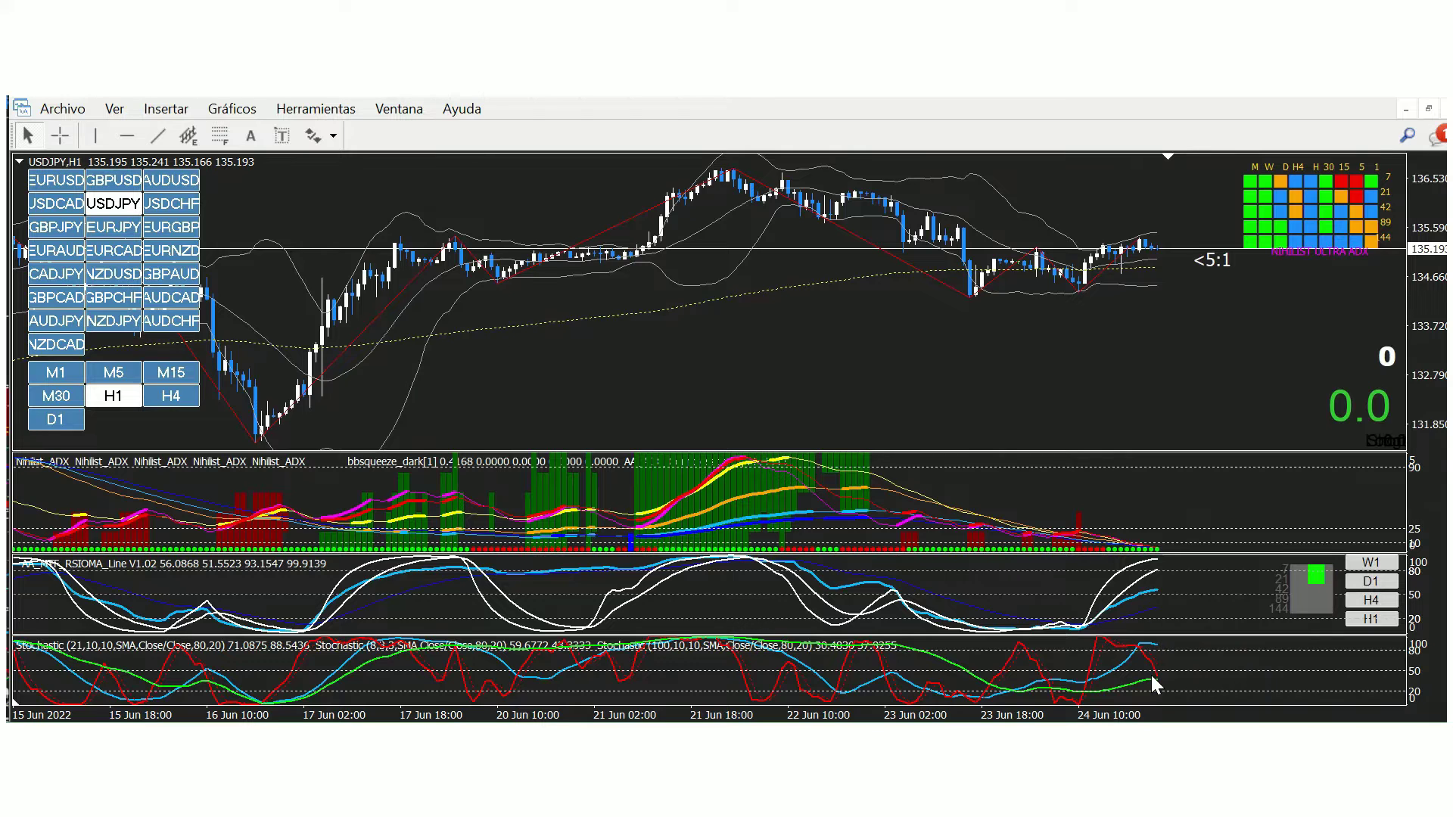
mouse_move(1153, 689)
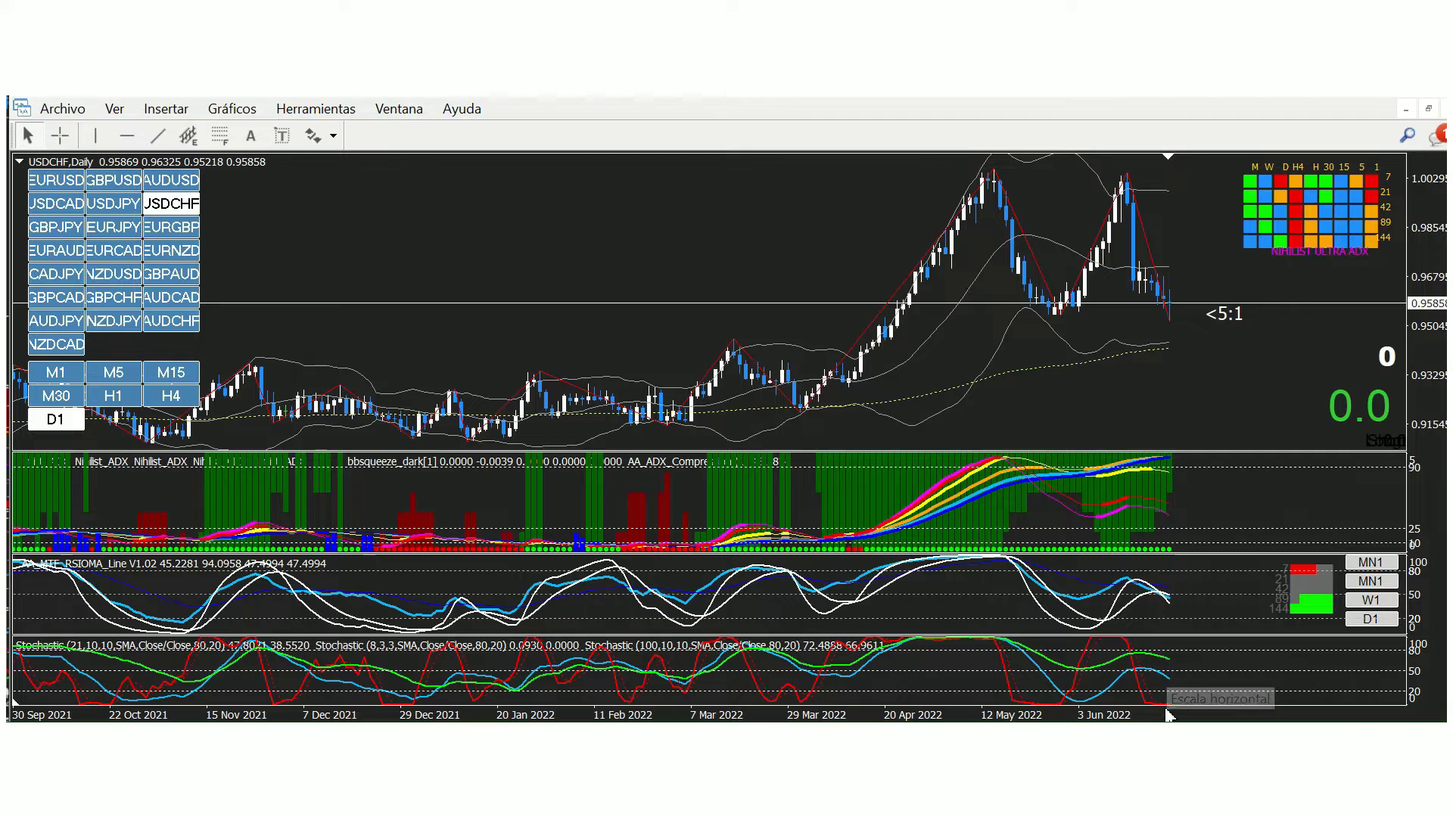
Step: Examine the daily USDCHF stochastics, and review the pair's most recent bars on the H4 and H1 timeframes
mouse_move(1177, 709)
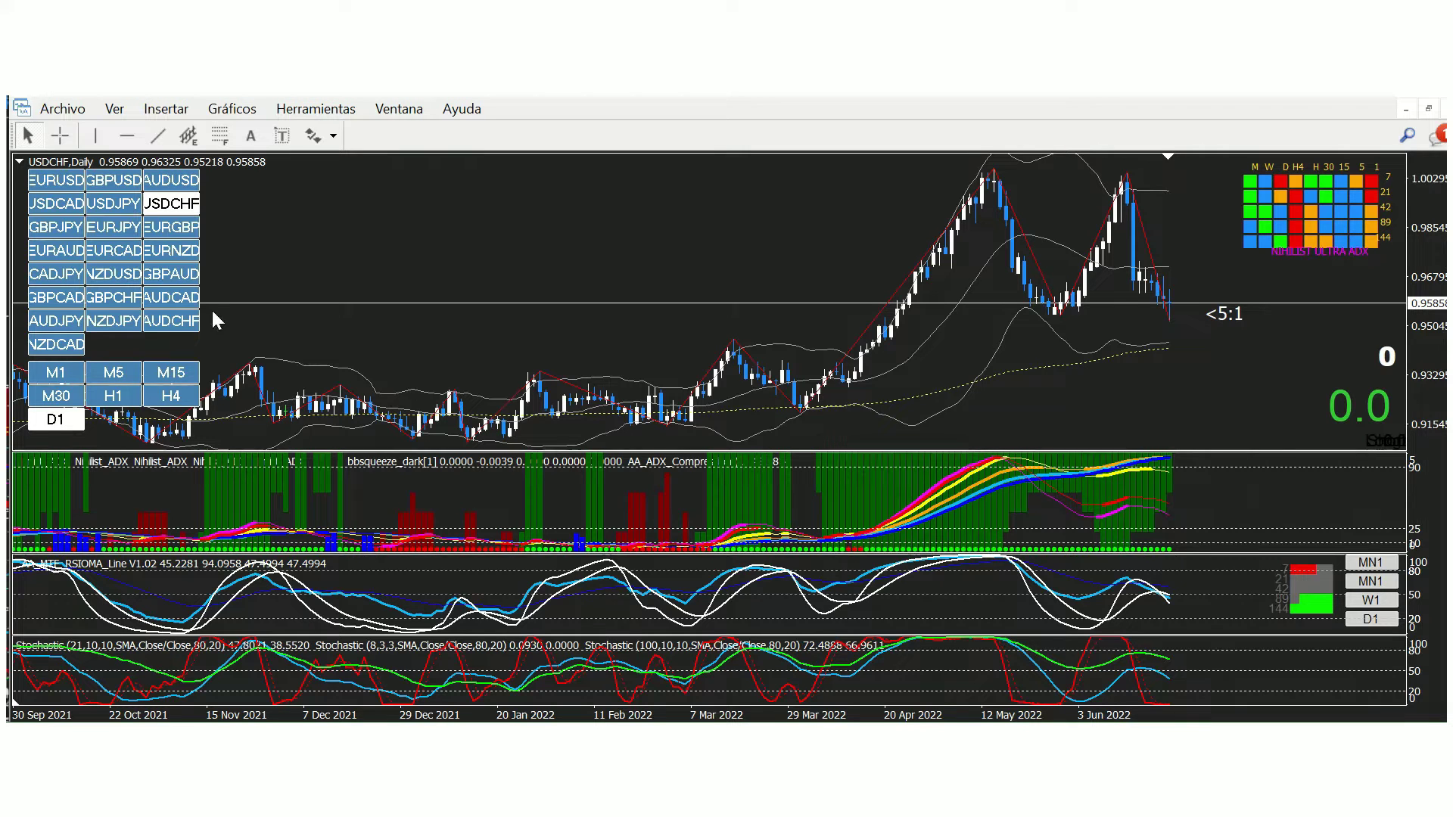
left_click(173, 402)
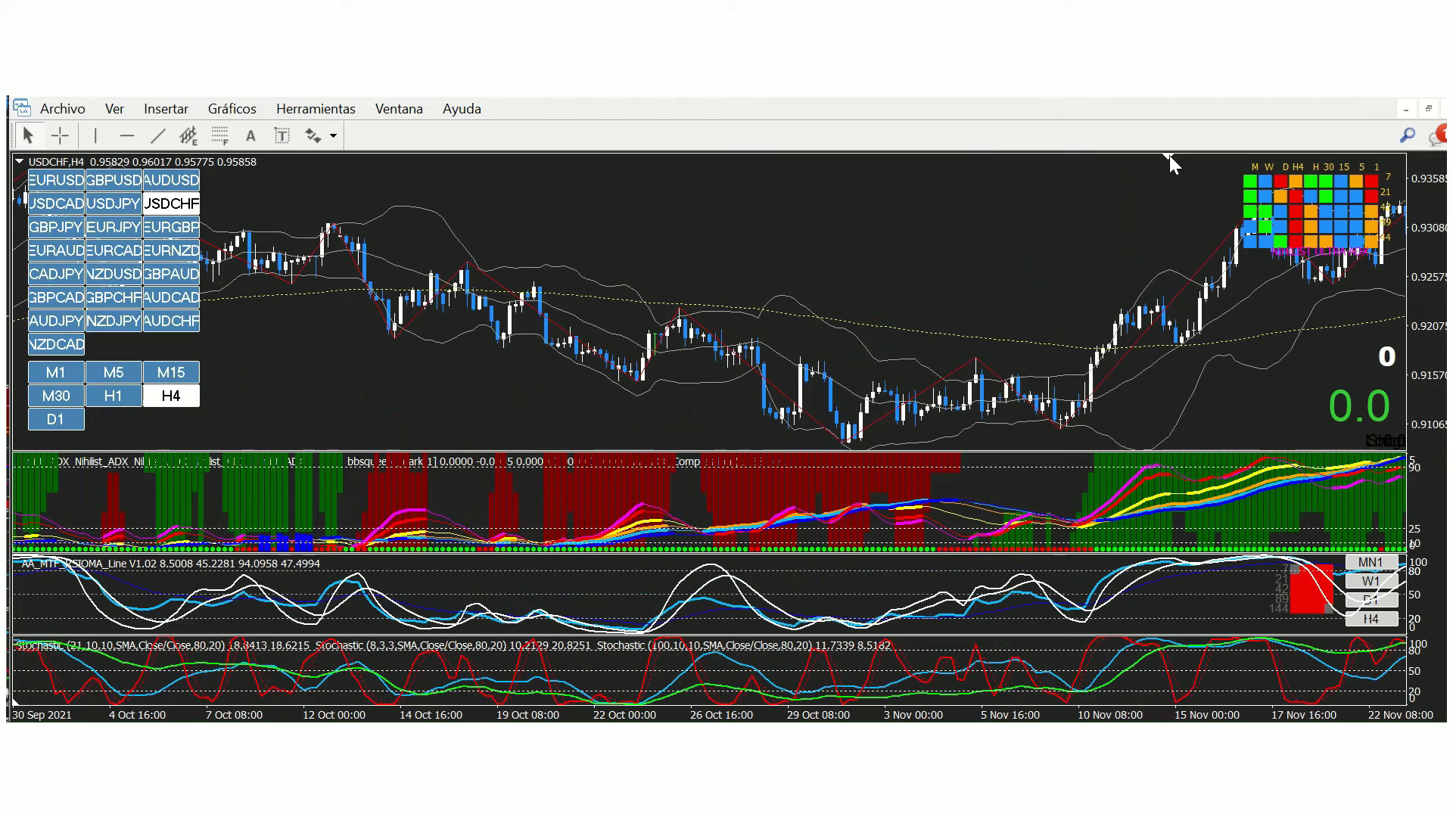
key("End")
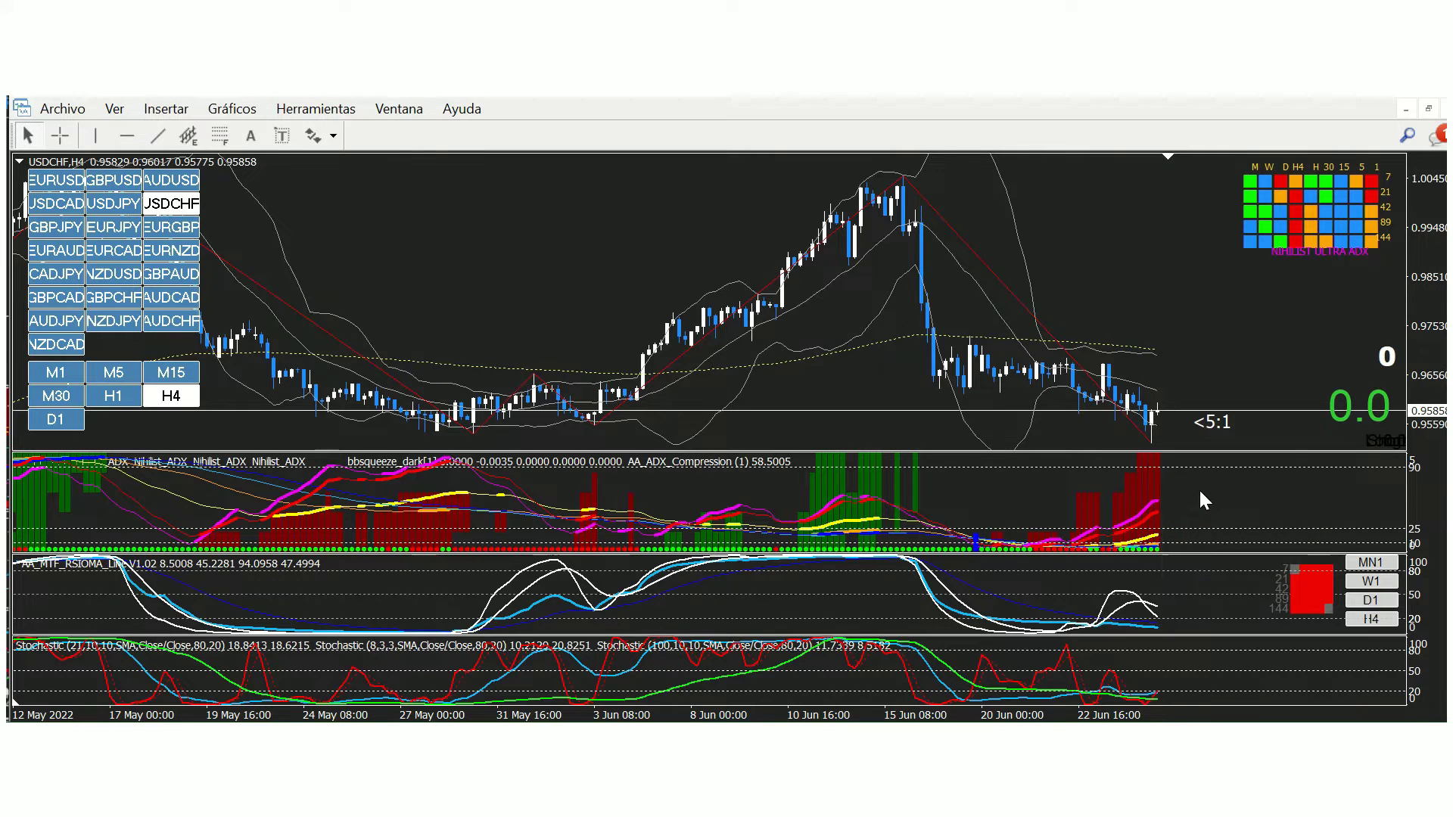
left_click(124, 394)
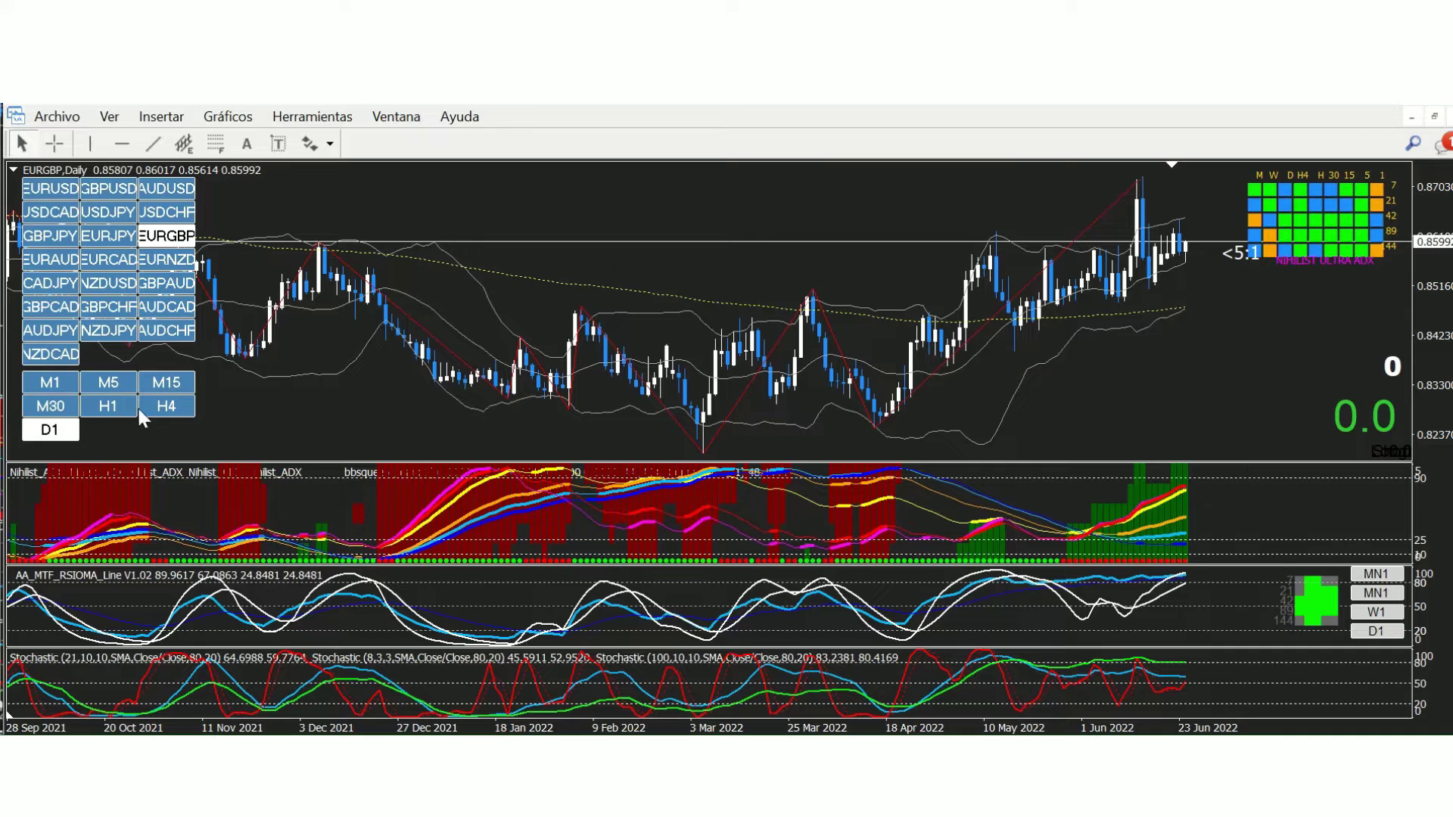
Step: Review EURGBP on the H4 timeframe up to its latest bars, and switch the chart to H1
left_click(166, 407)
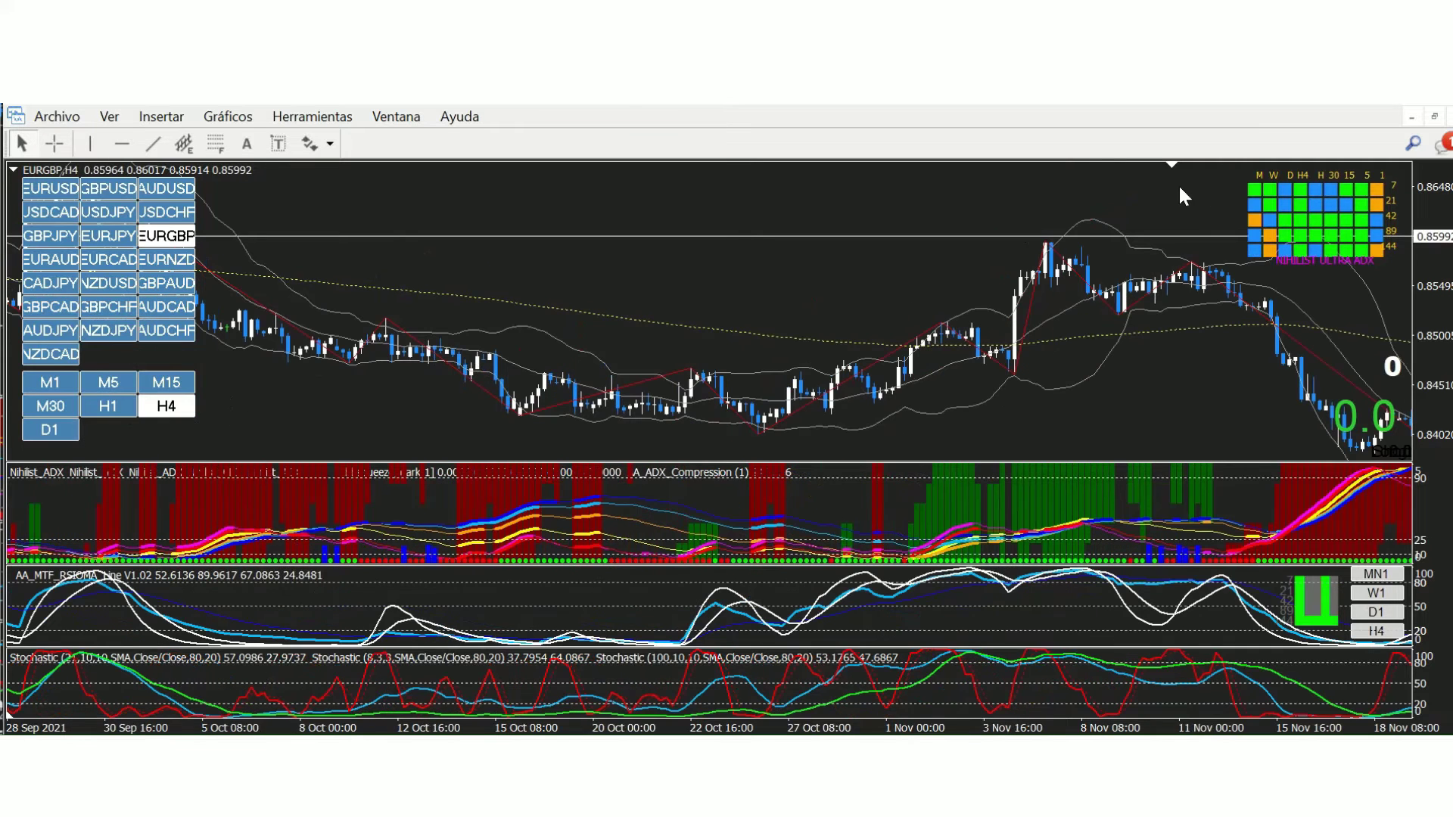
key("End")
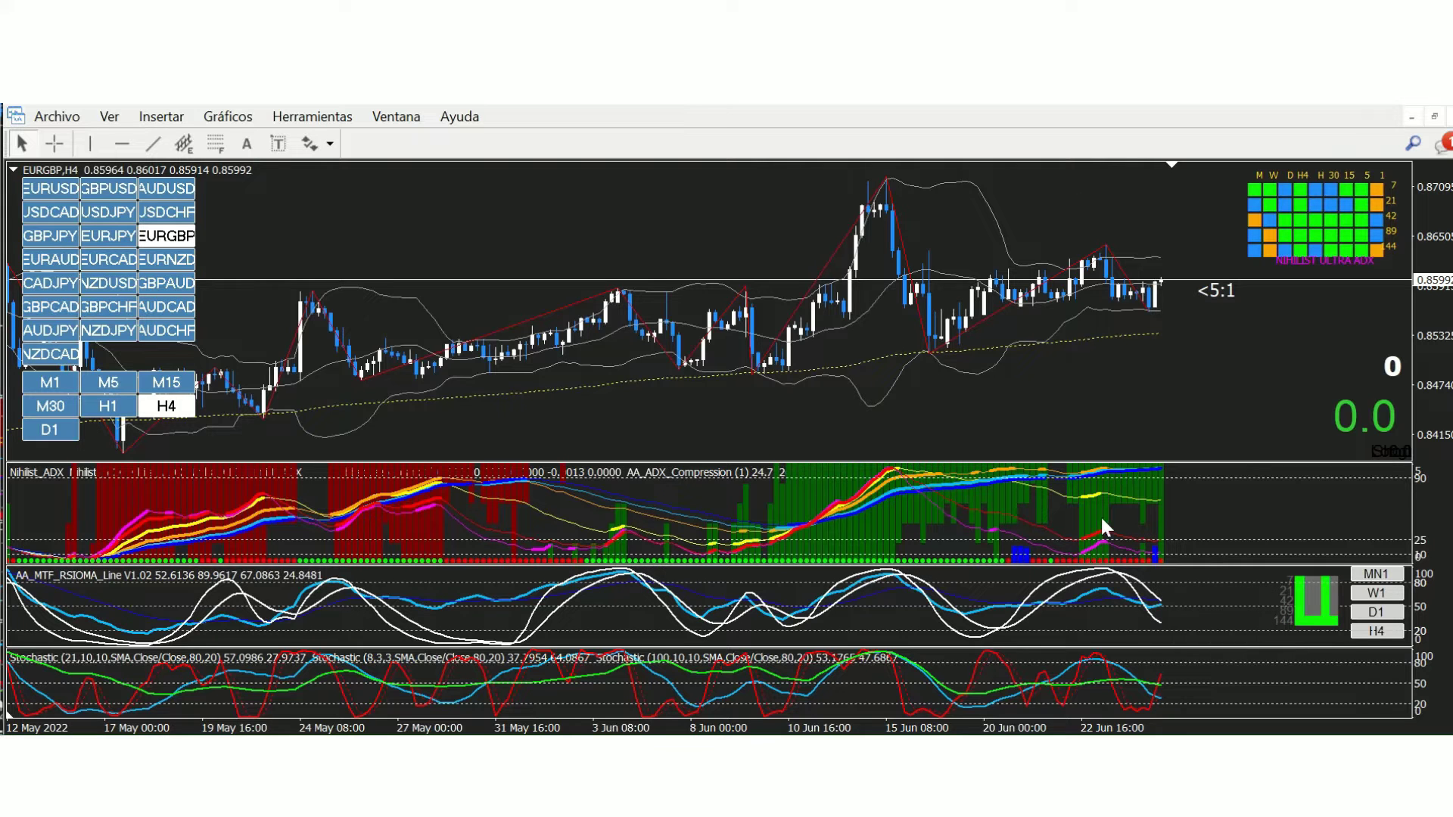
left_click(121, 408)
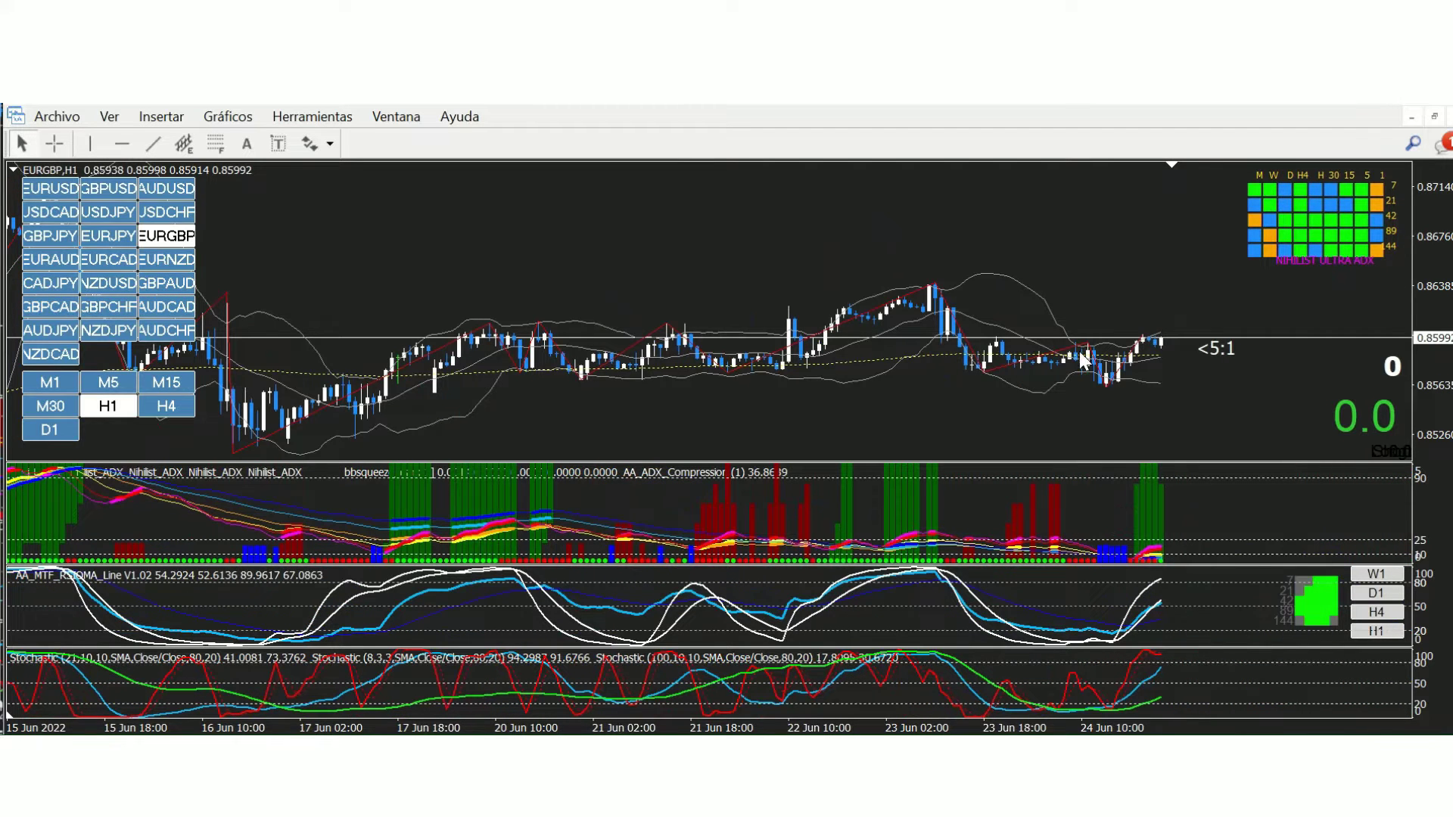
Step: Place horizontal lines at about 0.8592 and 0.8570 on the EURGBP H1 chart, below the current price
left_click(122, 143)
left_click(1147, 349)
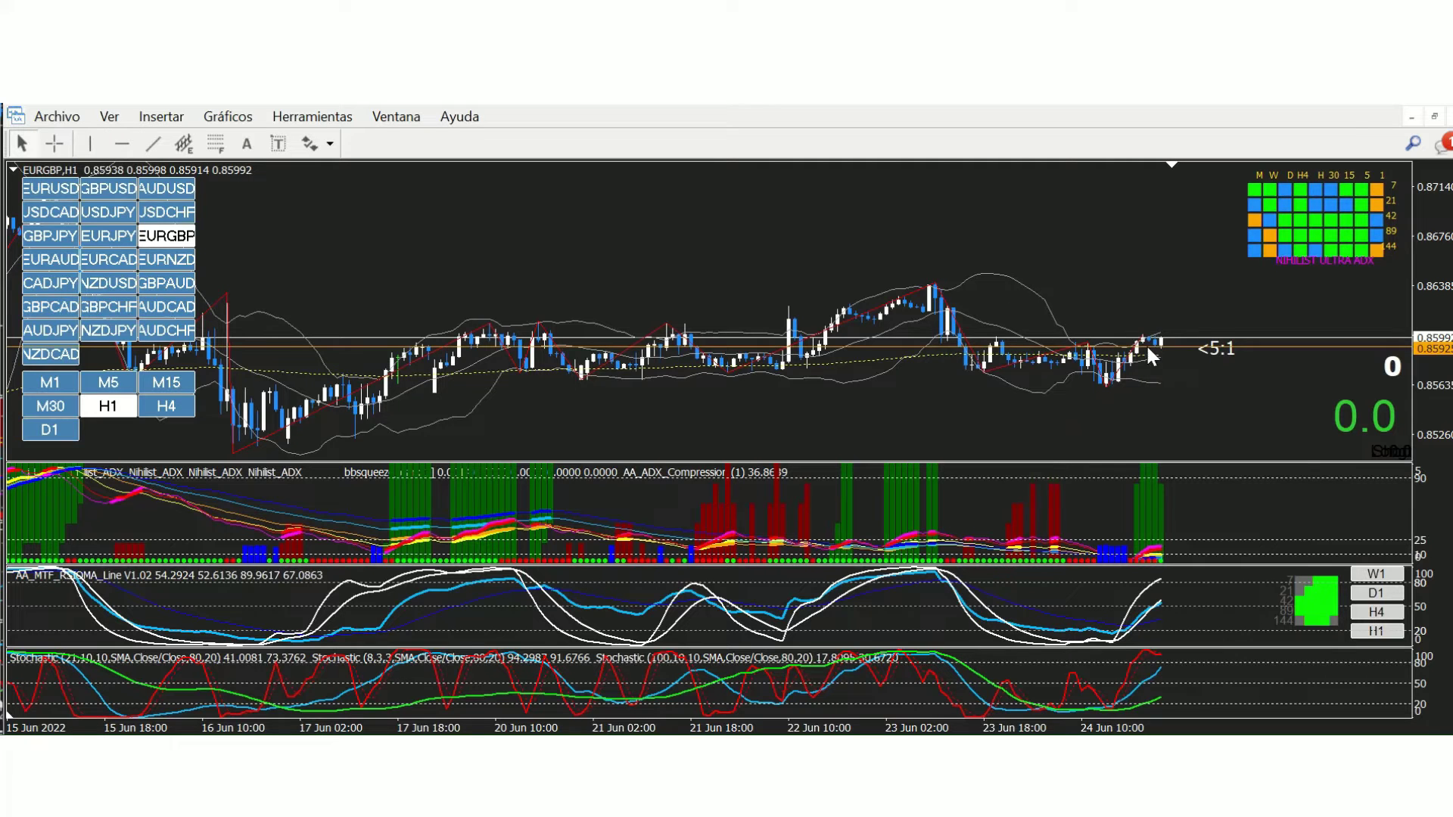
left_click(121, 144)
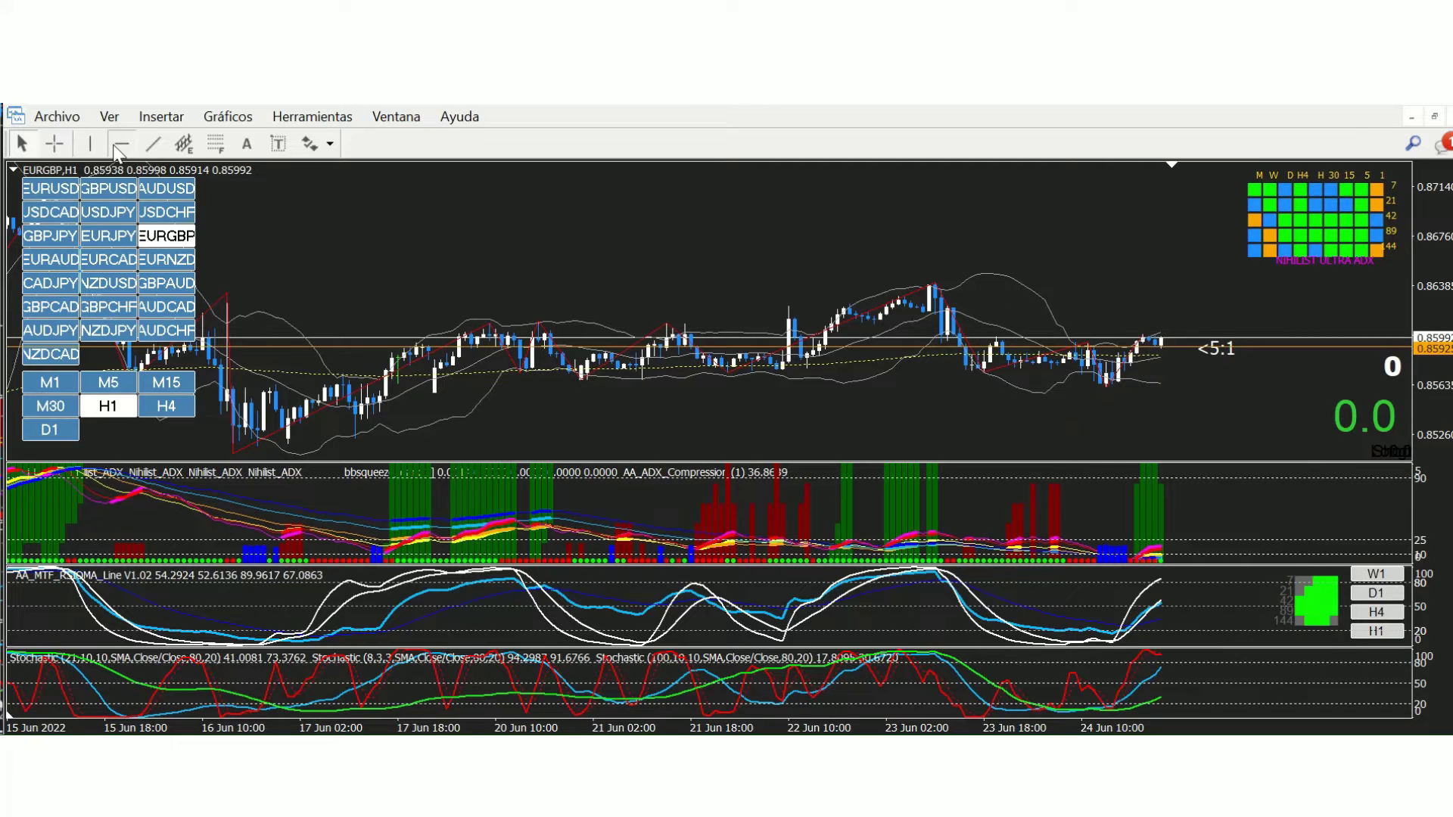
left_click(1134, 377)
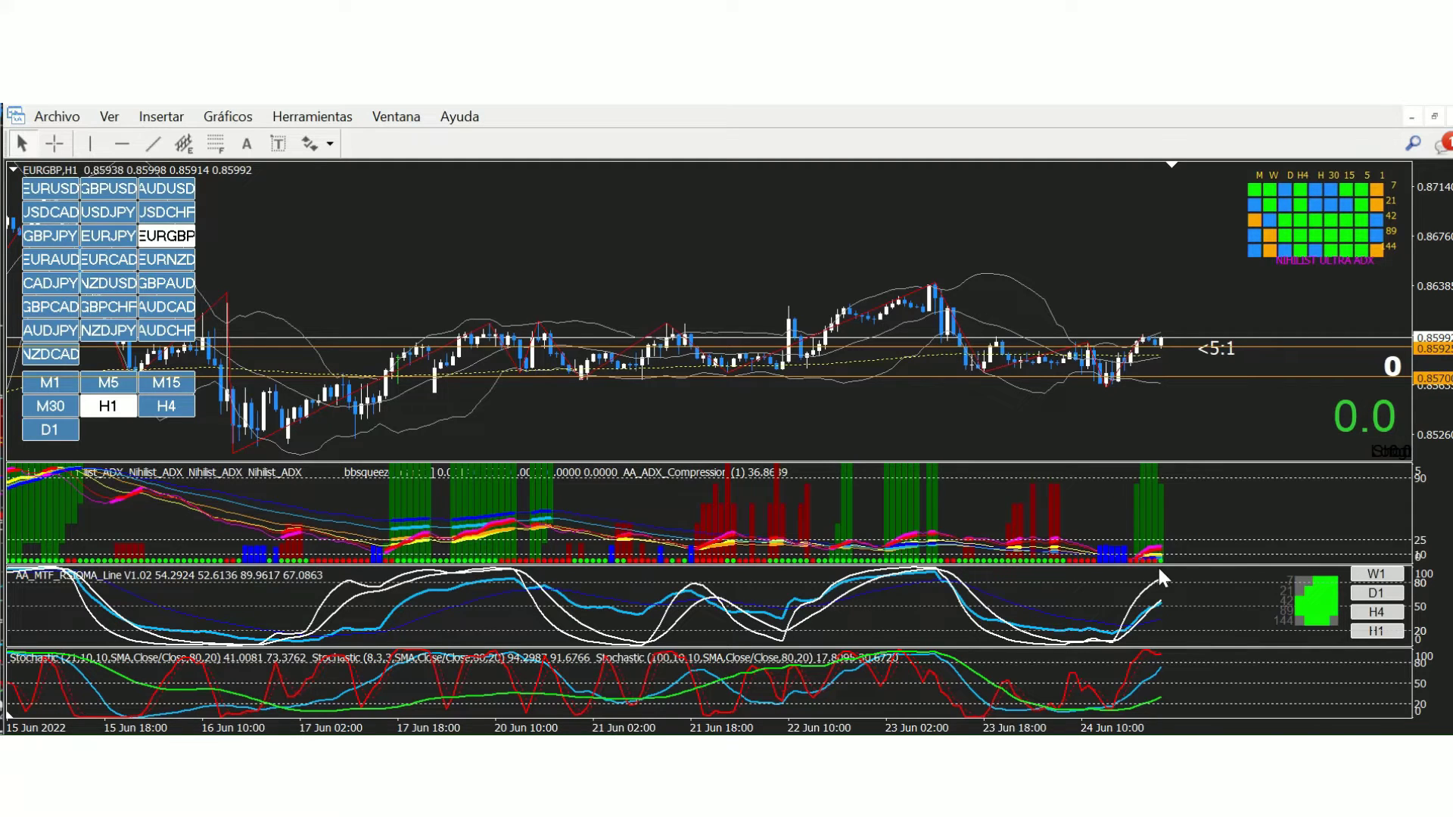
Step: Display the H4 and D1 RSIOMA lines on the EURGBP H1 chart, and compare them with the latest H1 curves
left_click(1376, 611)
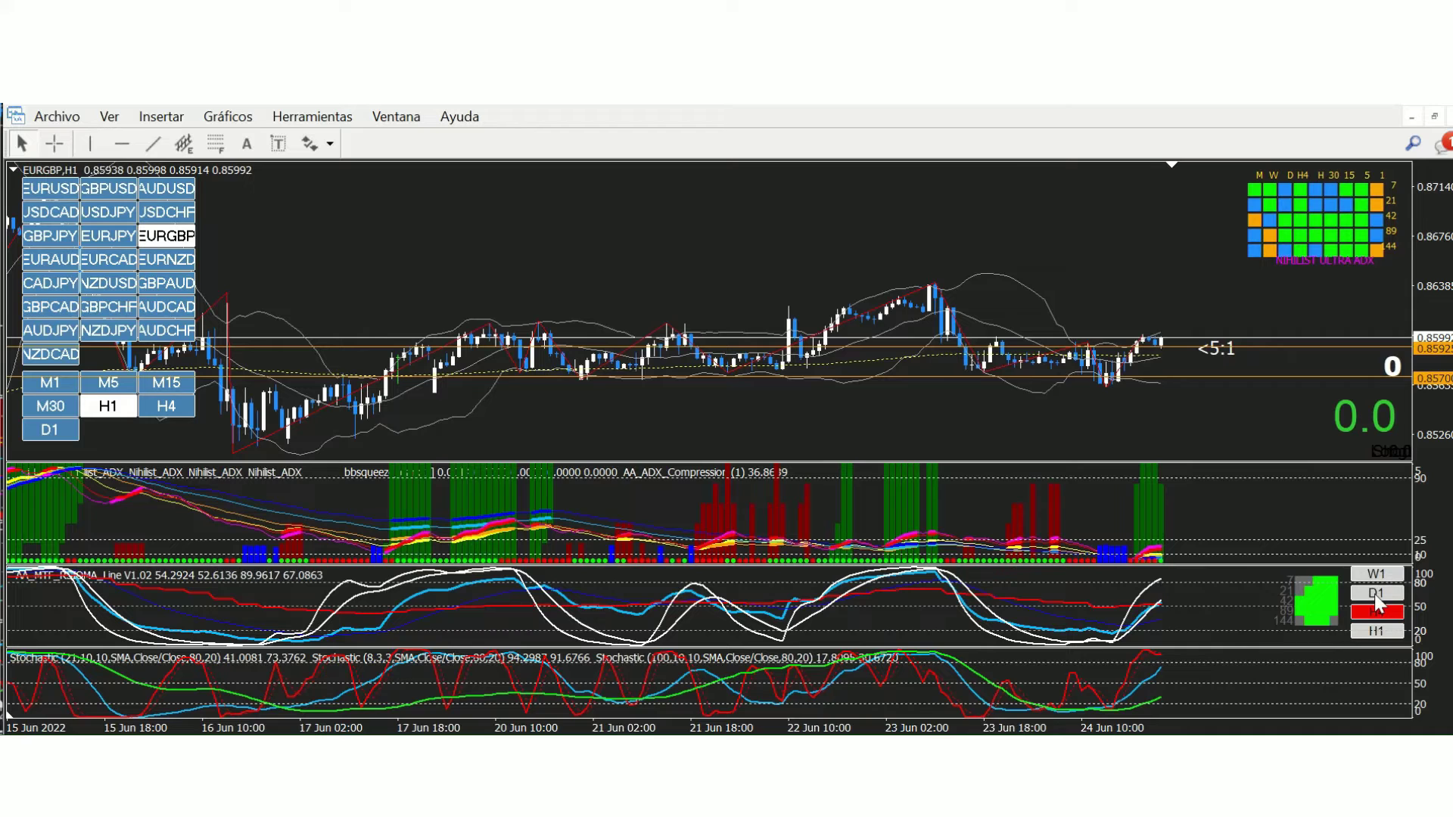
left_click(1376, 594)
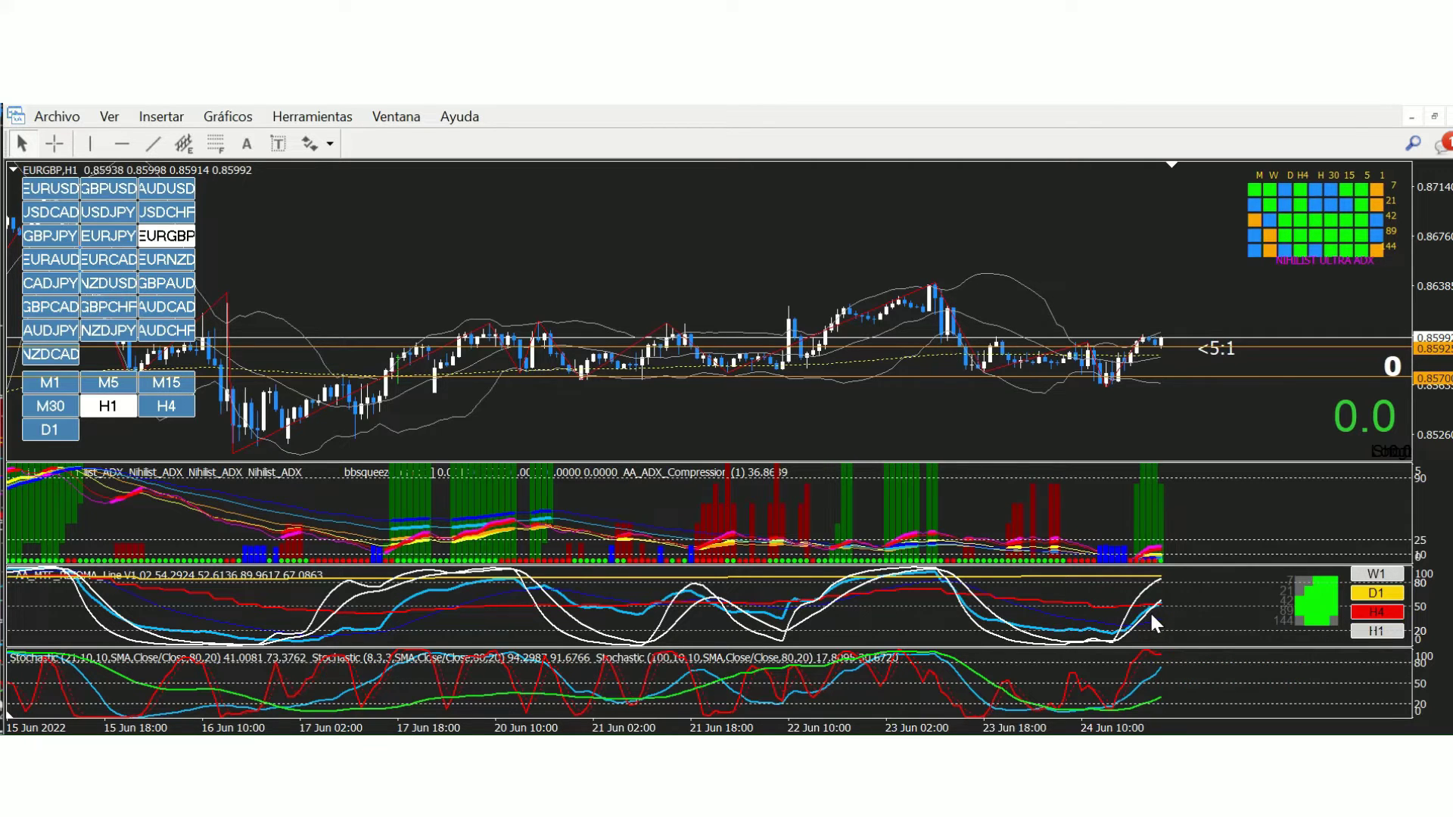
mouse_move(1153, 614)
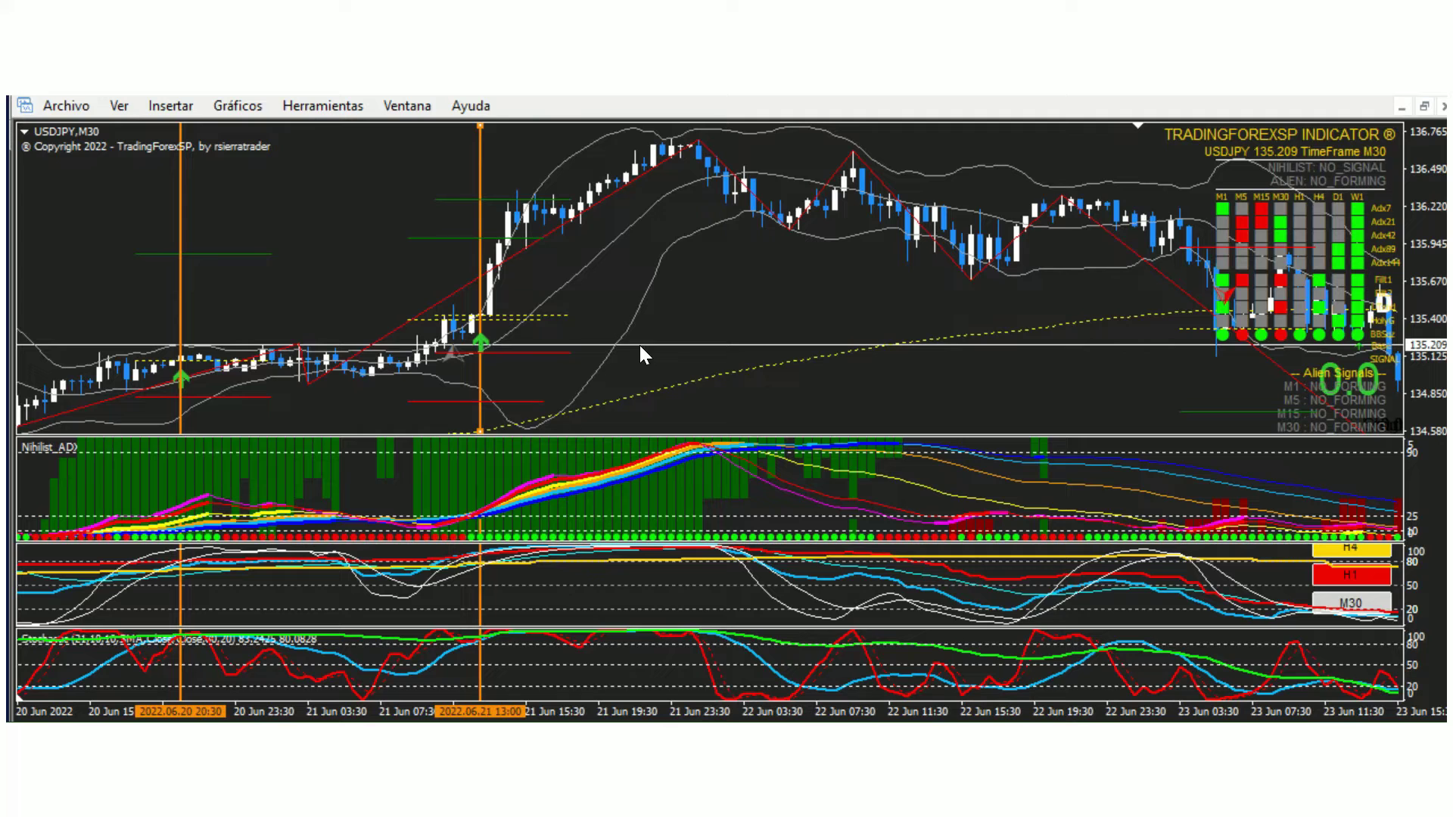
Step: Inspect the 20 June 20:30 buy signal on the USDJPY M30 chart, checking its stop-loss, entry and take-profit lines
double_click(180, 310)
mouse_move(259, 398)
mouse_move(202, 360)
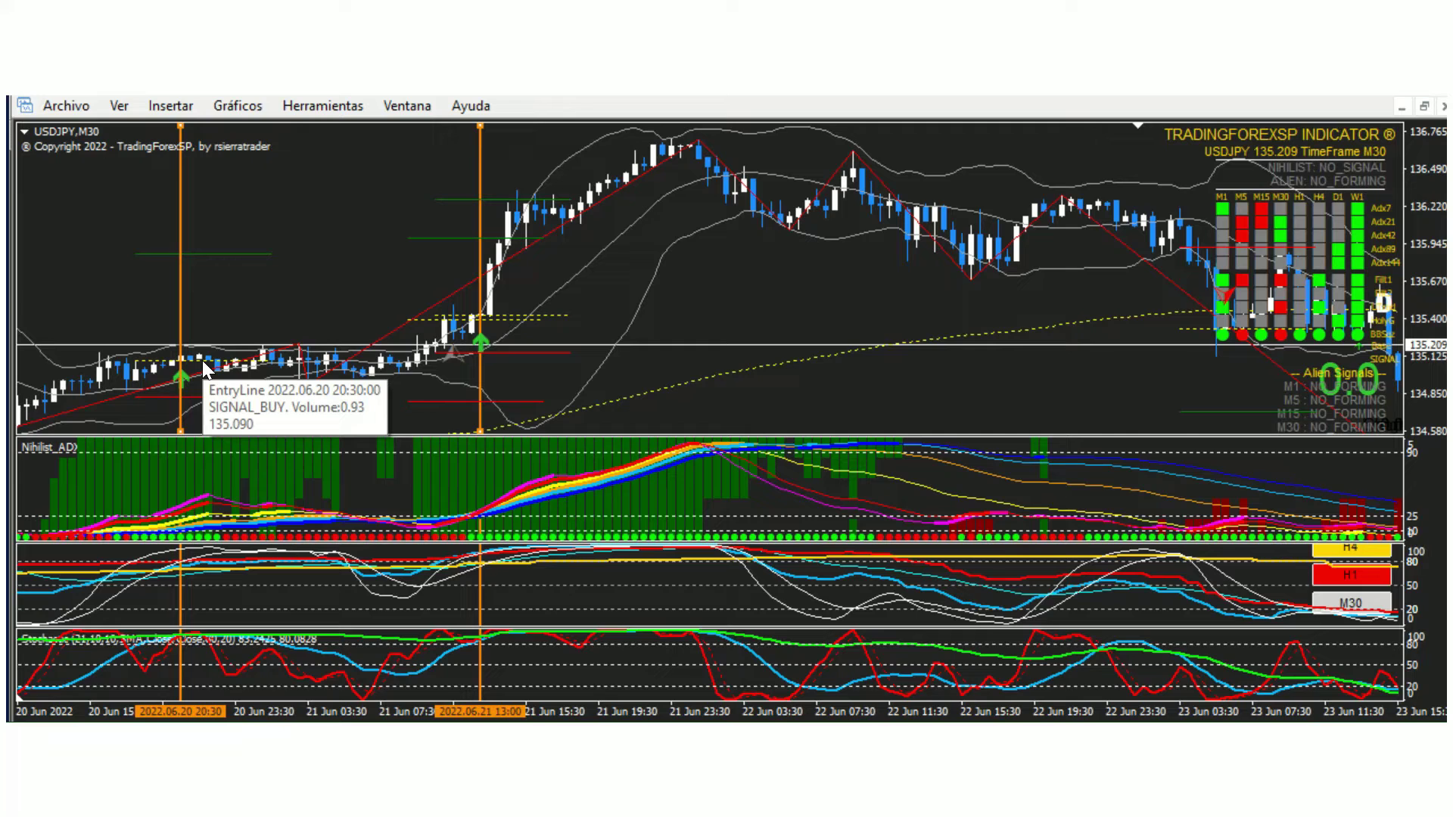
mouse_move(225, 256)
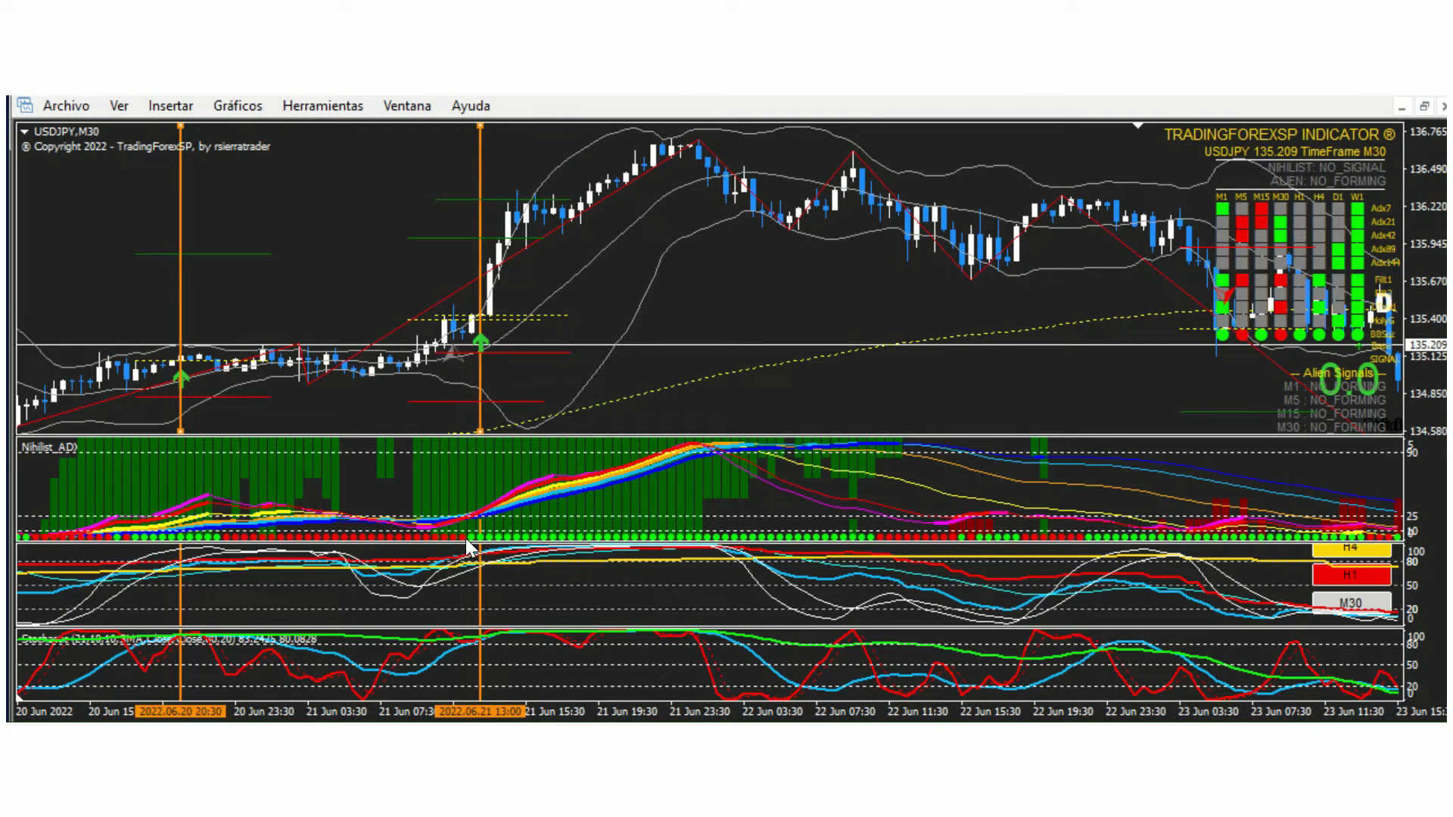
Step: Inspect the 21 June 13:00 buy signal on USDJPY M30, checking the ADX crossing and the stop-loss and take-profit lines
mouse_move(474, 532)
mouse_move(448, 239)
mouse_move(443, 401)
mouse_move(549, 355)
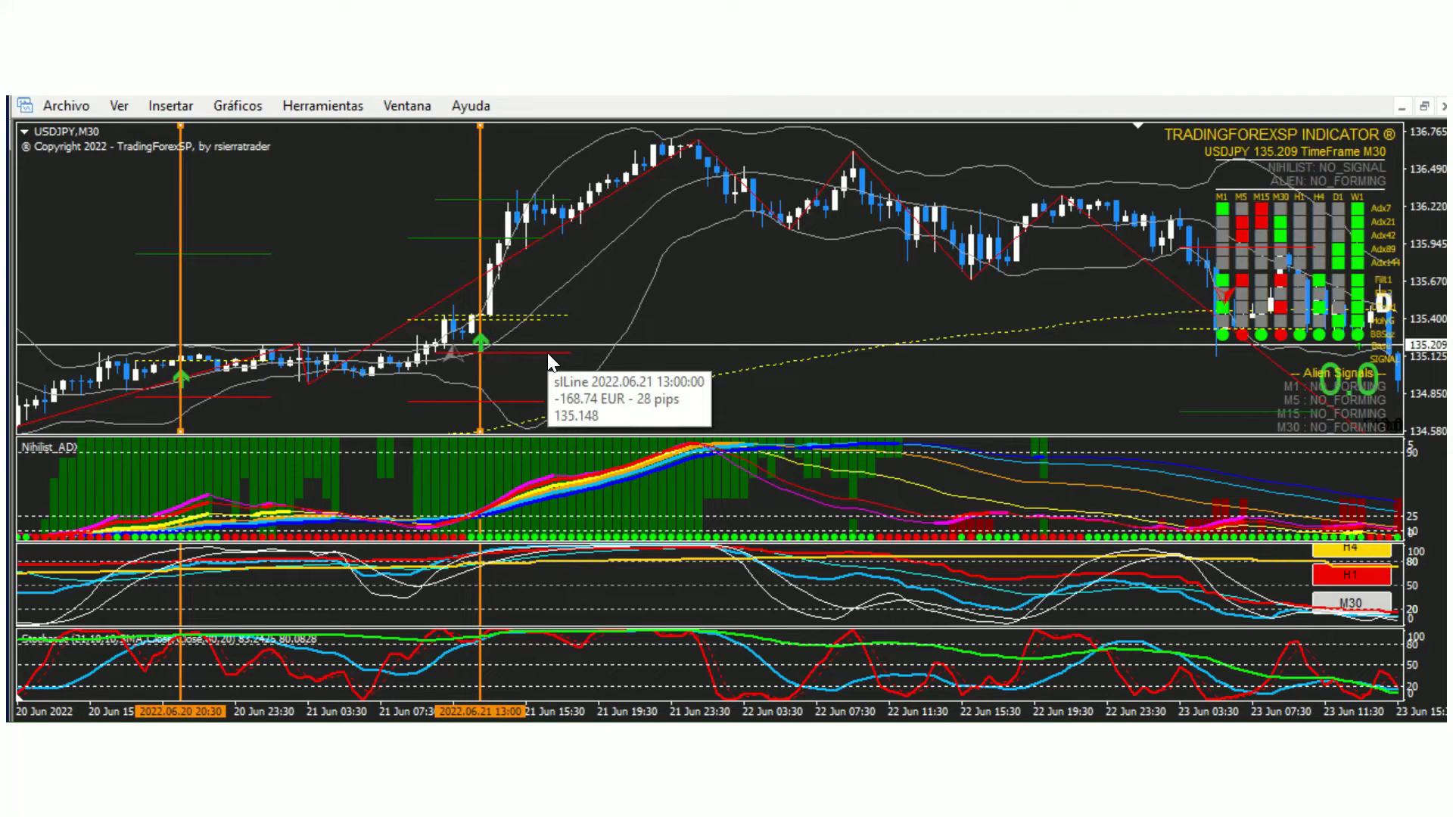
mouse_move(493, 200)
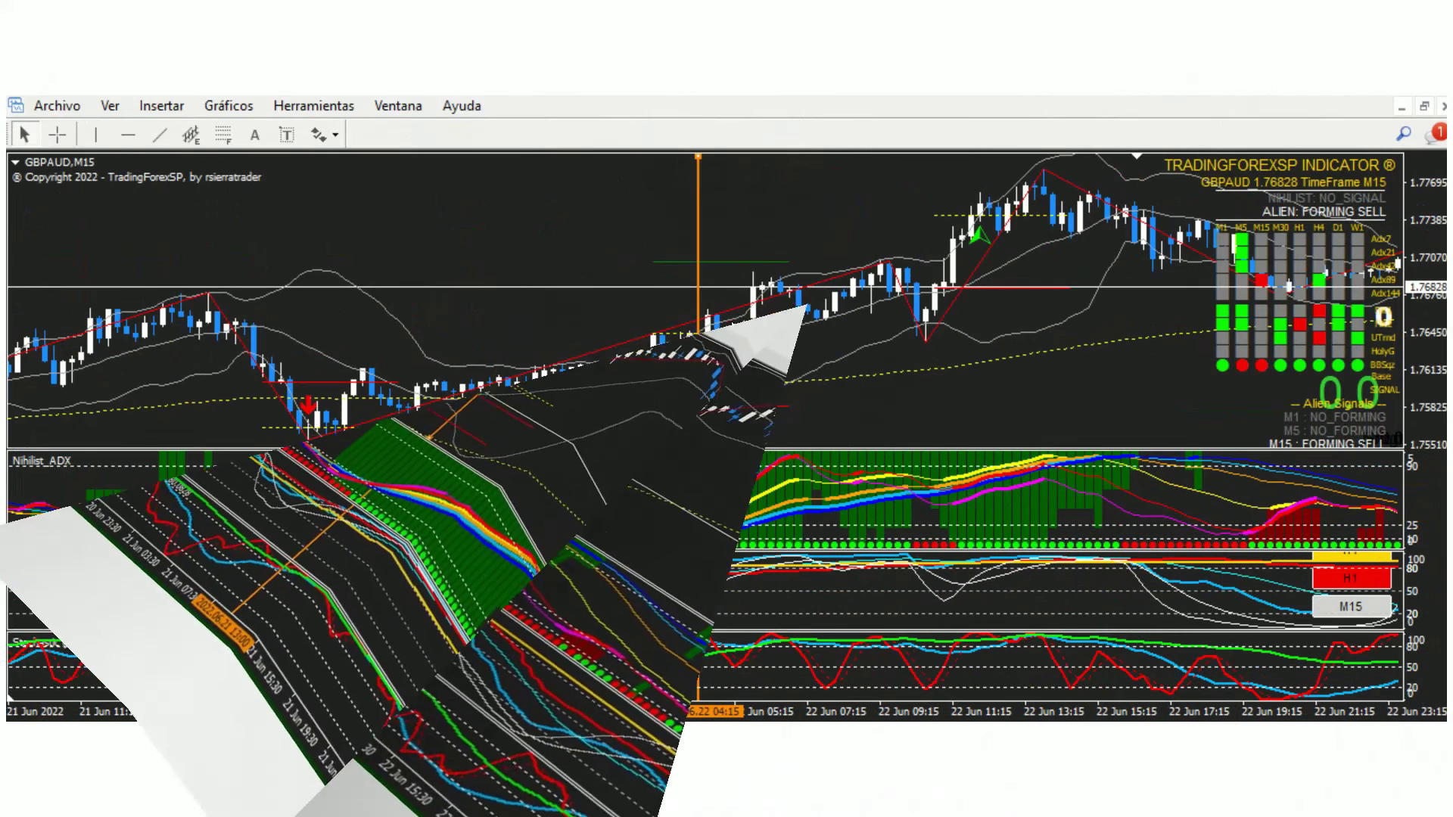
Step: Inspect the 22 June 04:15 buy signal on the GBPAUD M15 chart, checking its entry and stop-loss lines
mouse_move(732, 329)
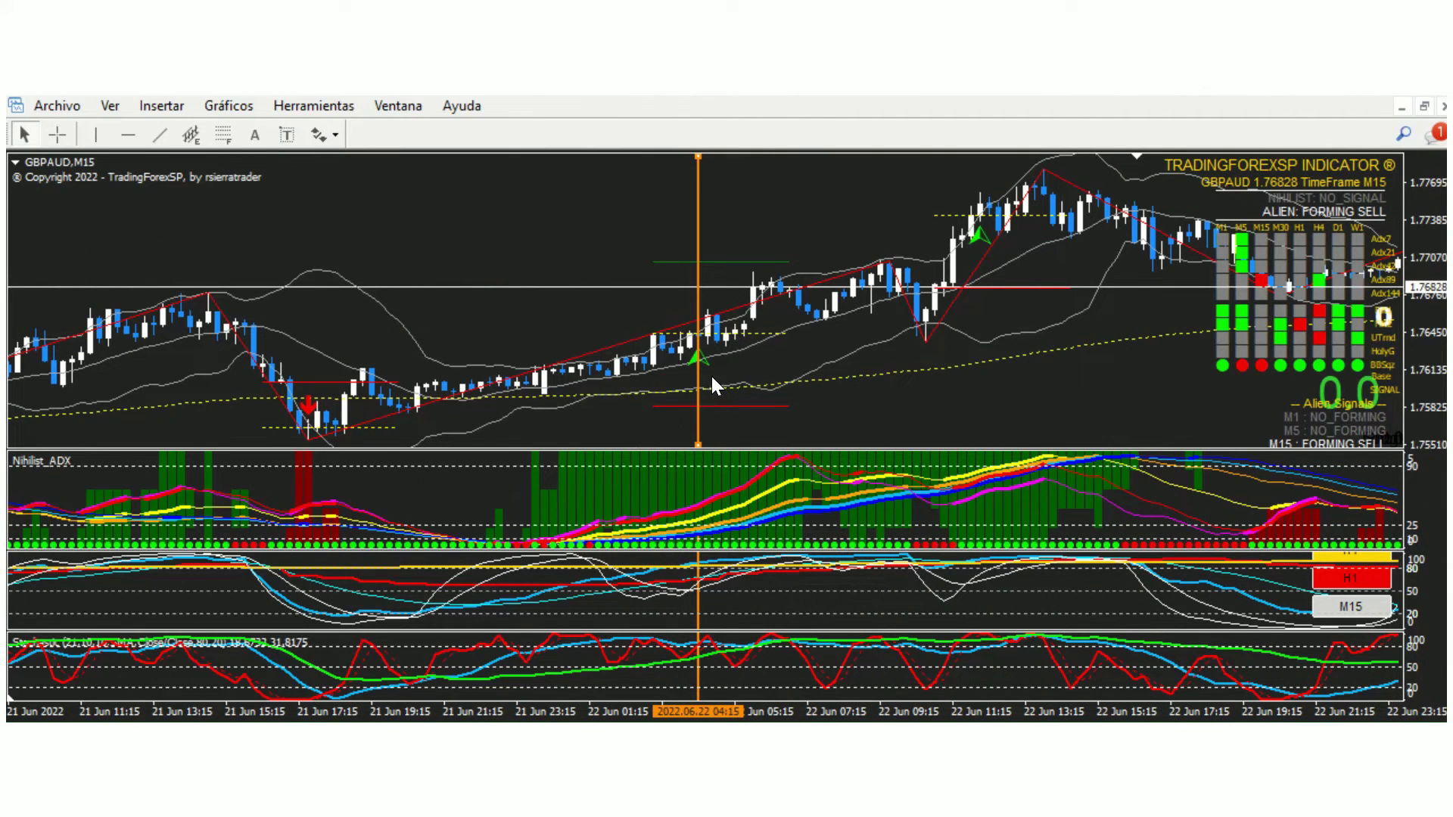
mouse_move(705, 366)
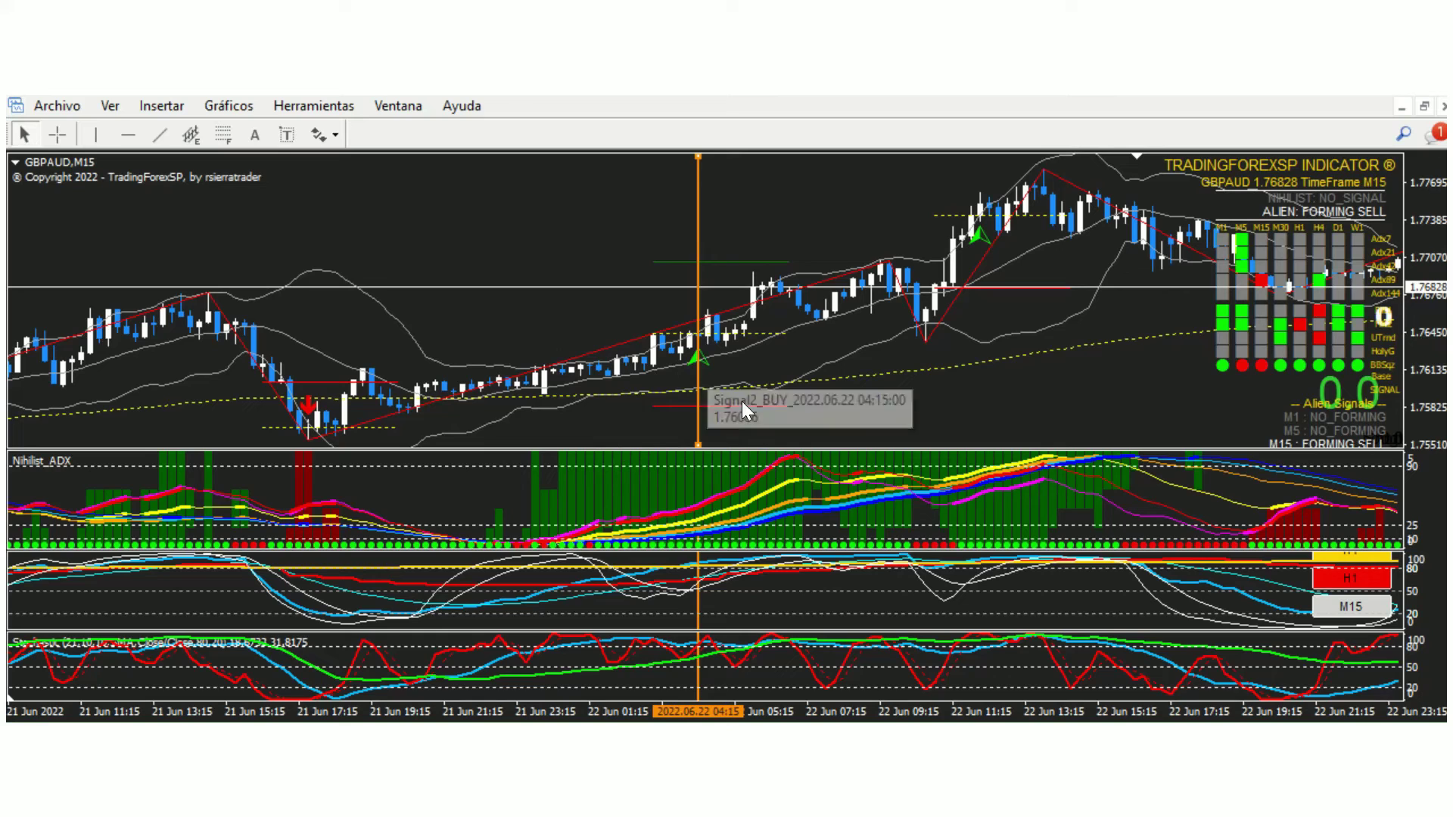
mouse_move(746, 403)
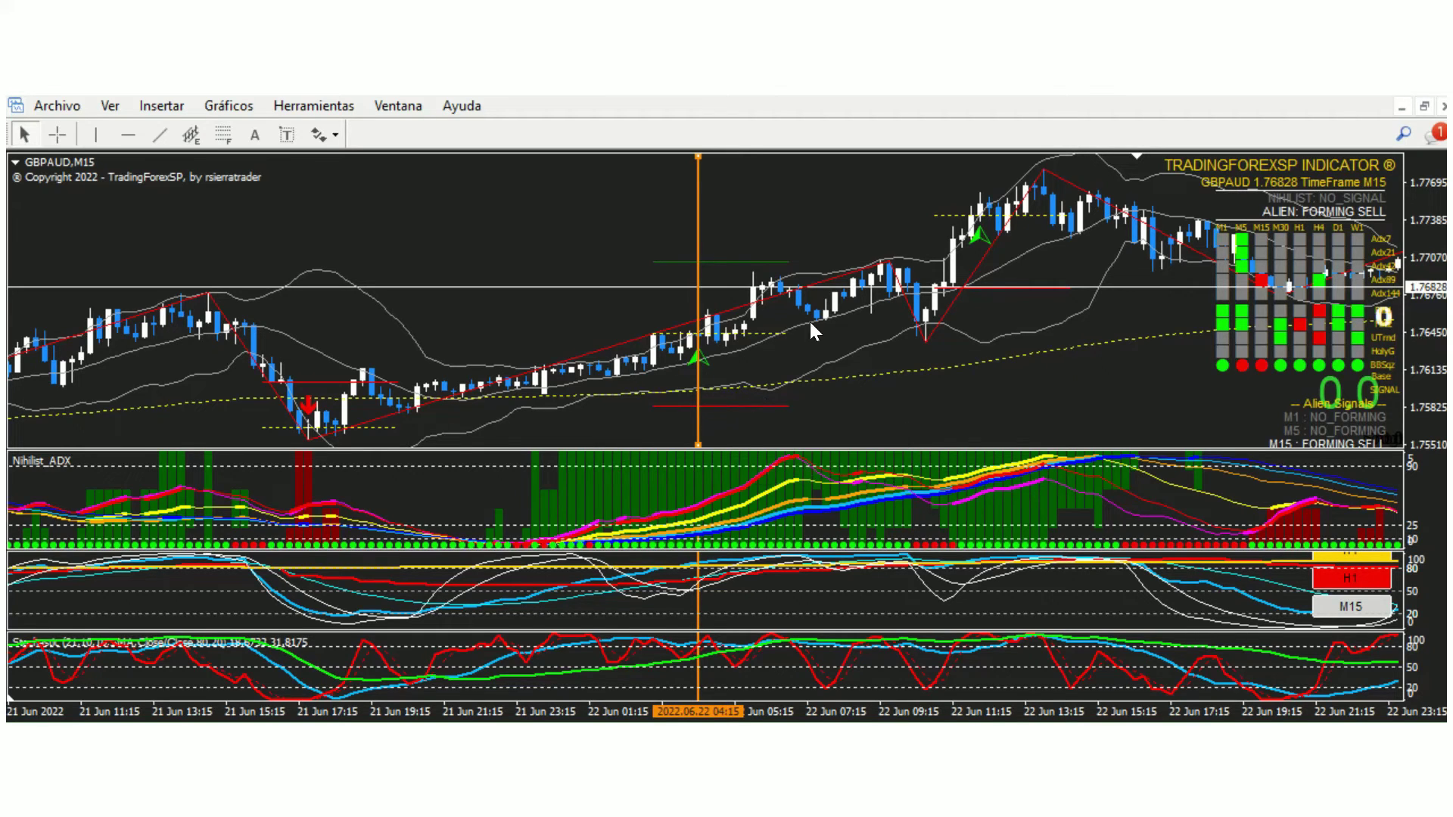
Step: Measure GBPAUD's price move from the entry level near the 22 June 05:00 candle up to the afternoon highs
left_click(62, 137)
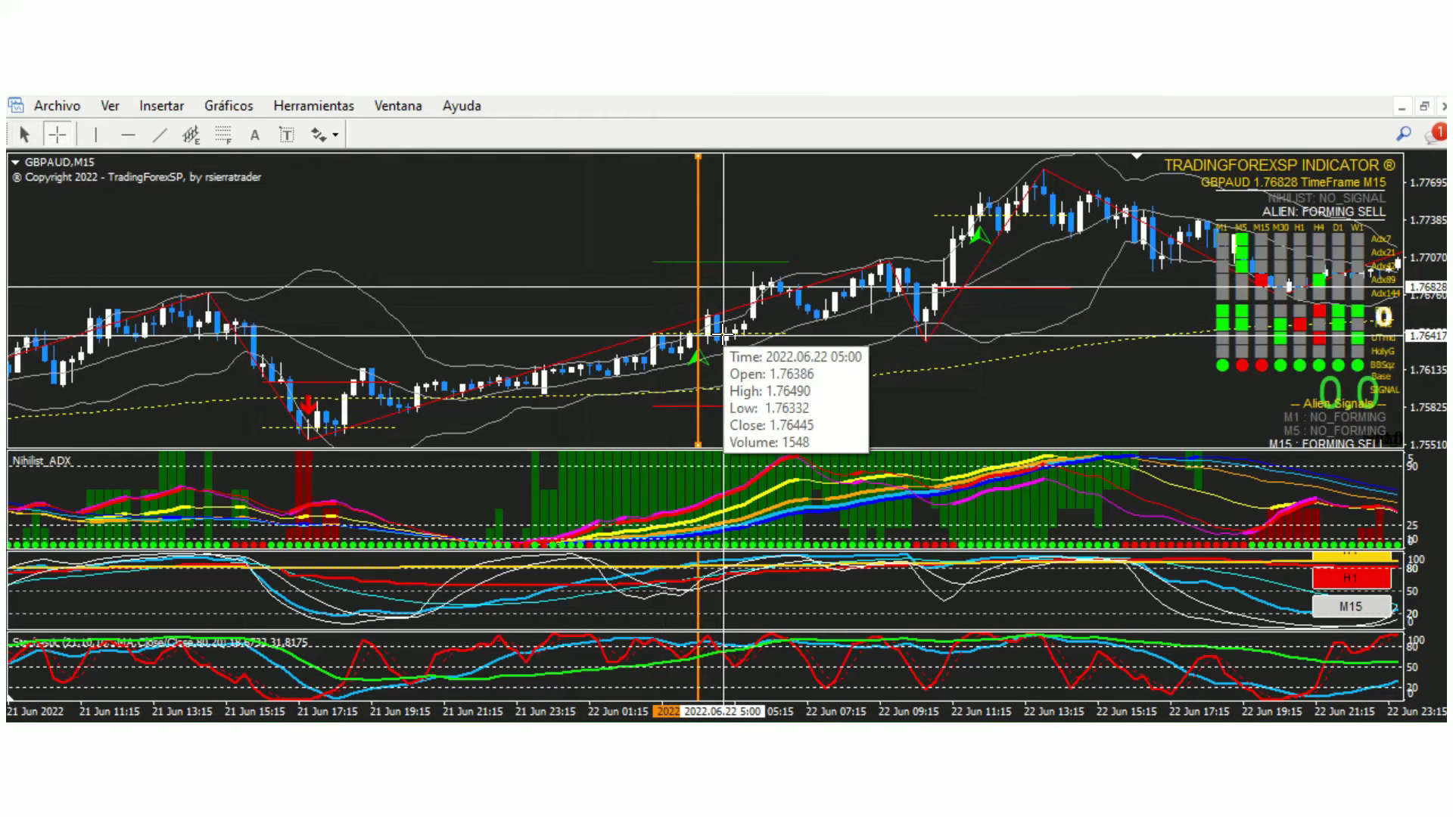
left_click_drag(724, 333, 1094, 194)
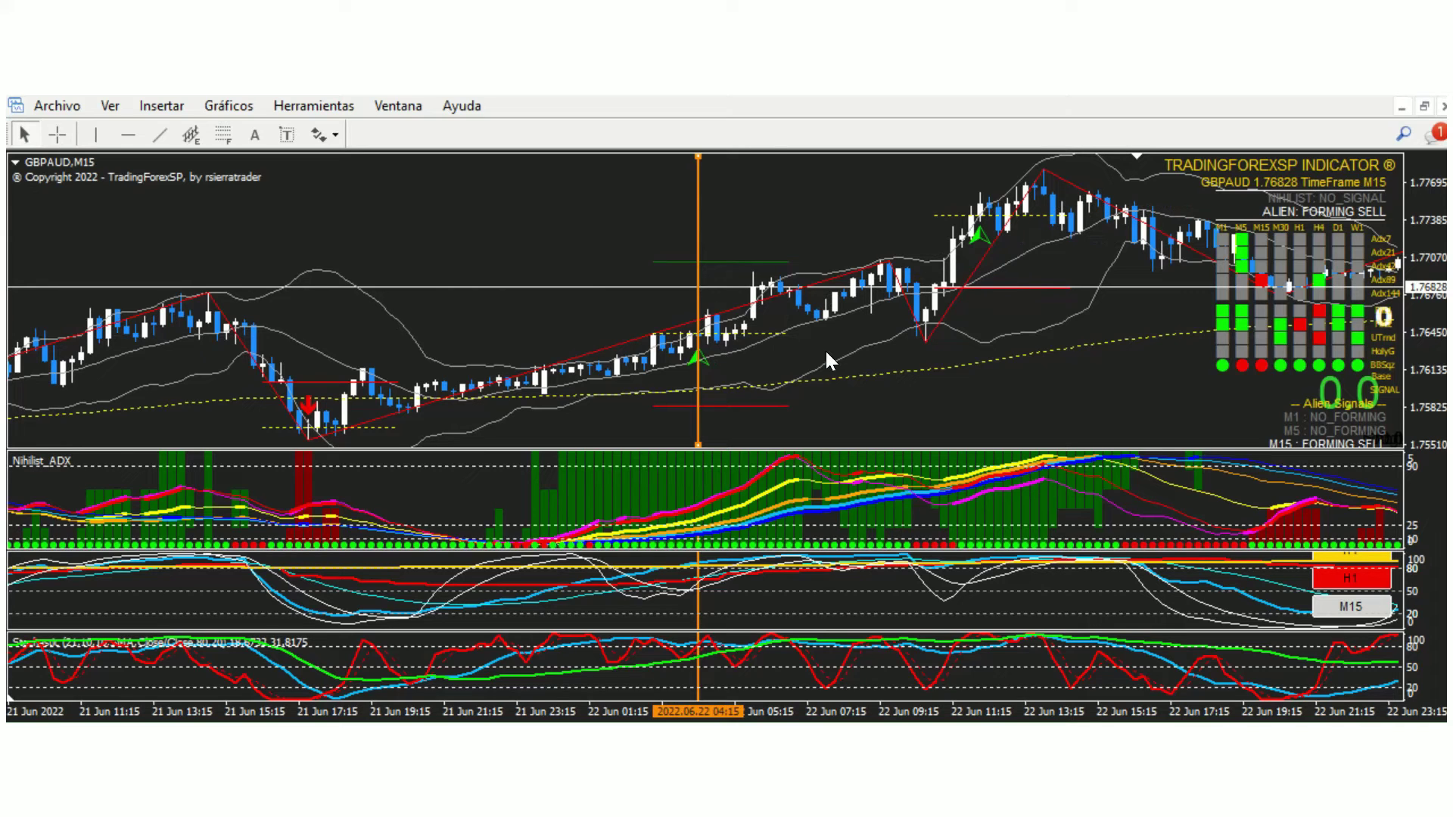
mouse_move(828, 382)
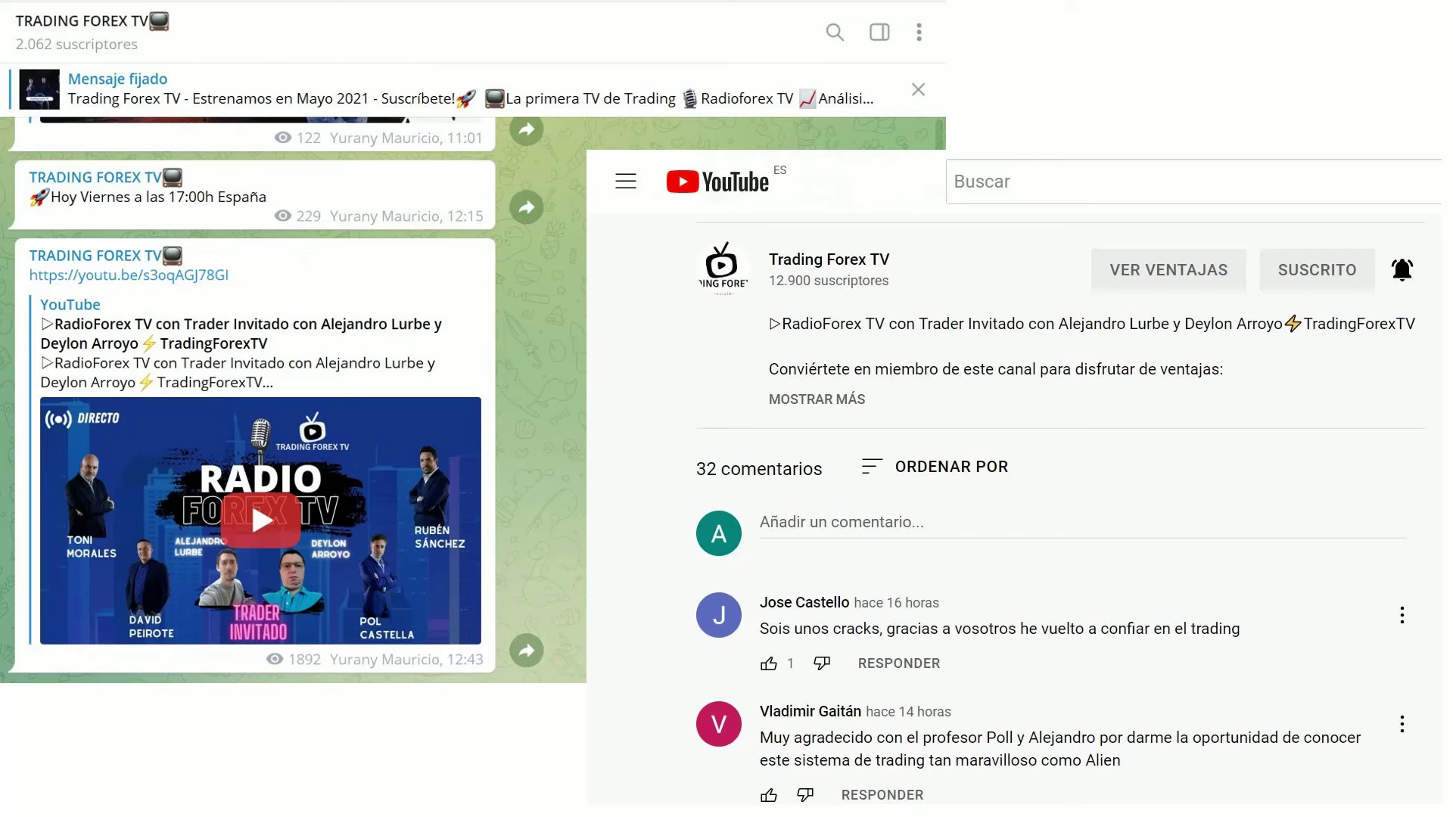
scroll(726, 408, "down", 10)
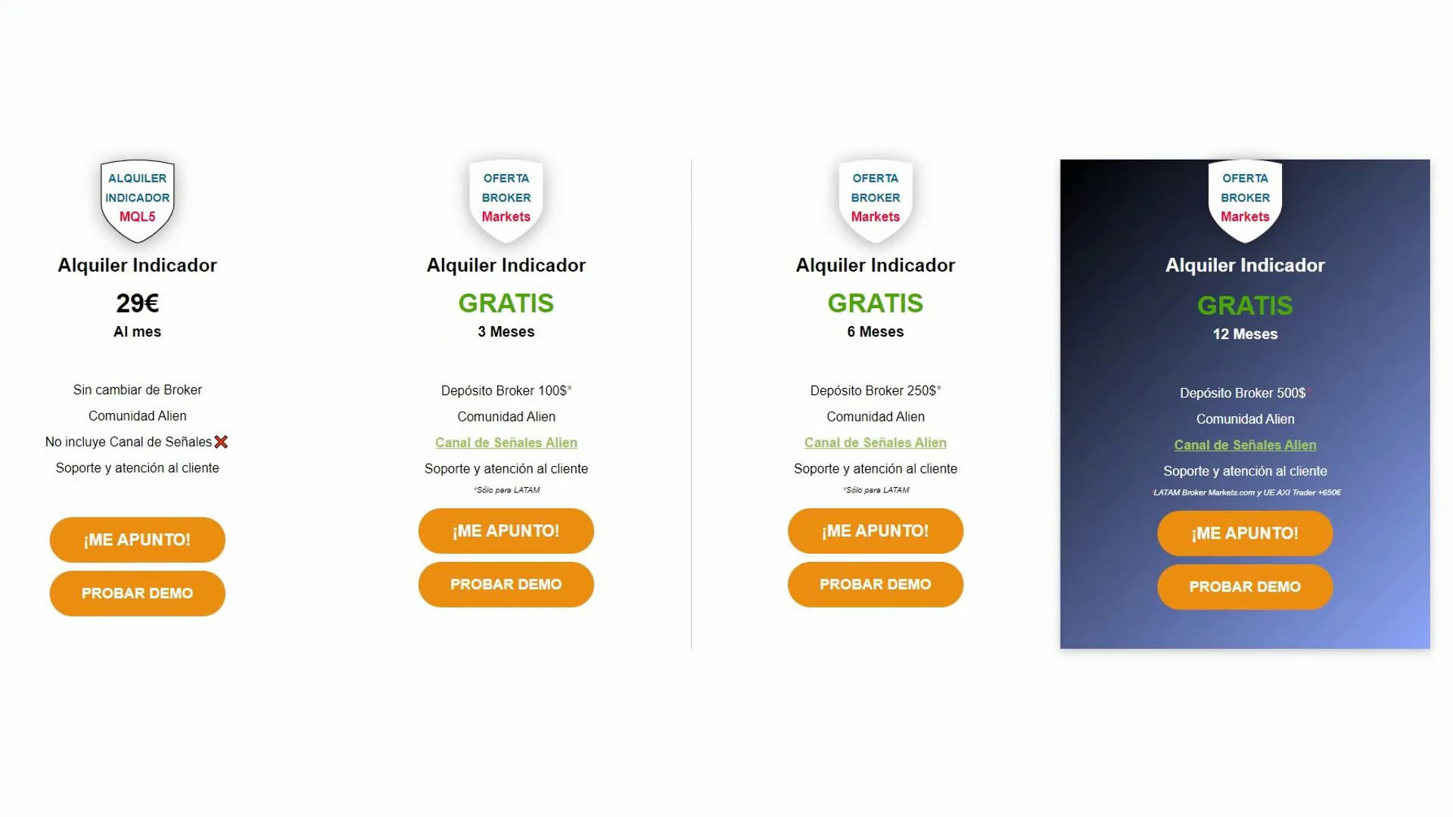